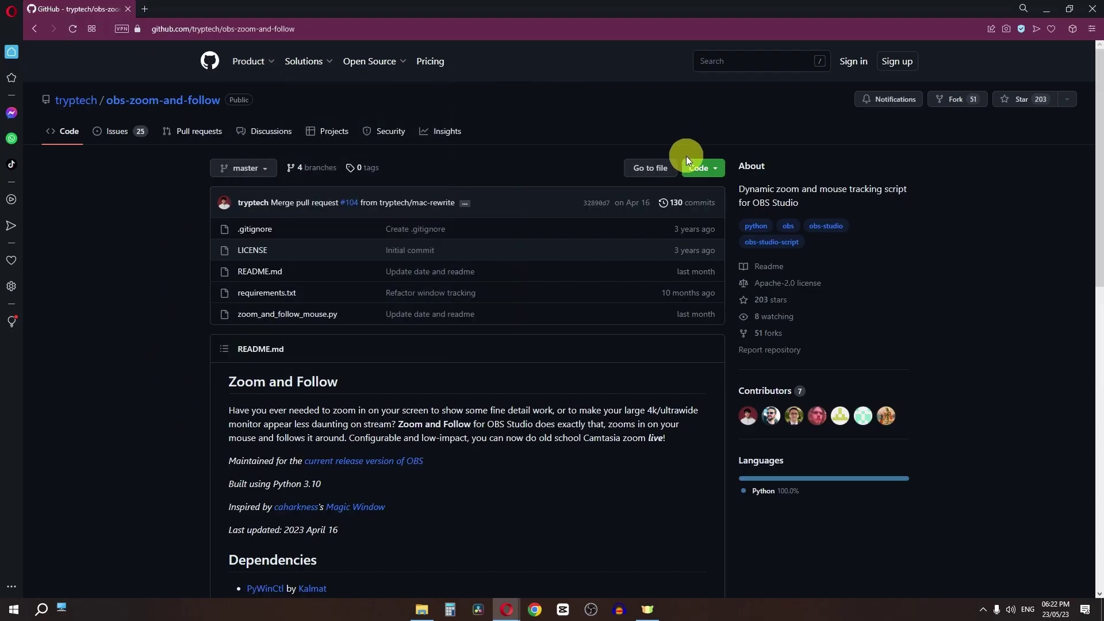
- Check the repository's Code download options, then scroll to the README install steps and select 'Python'
click(705, 168)
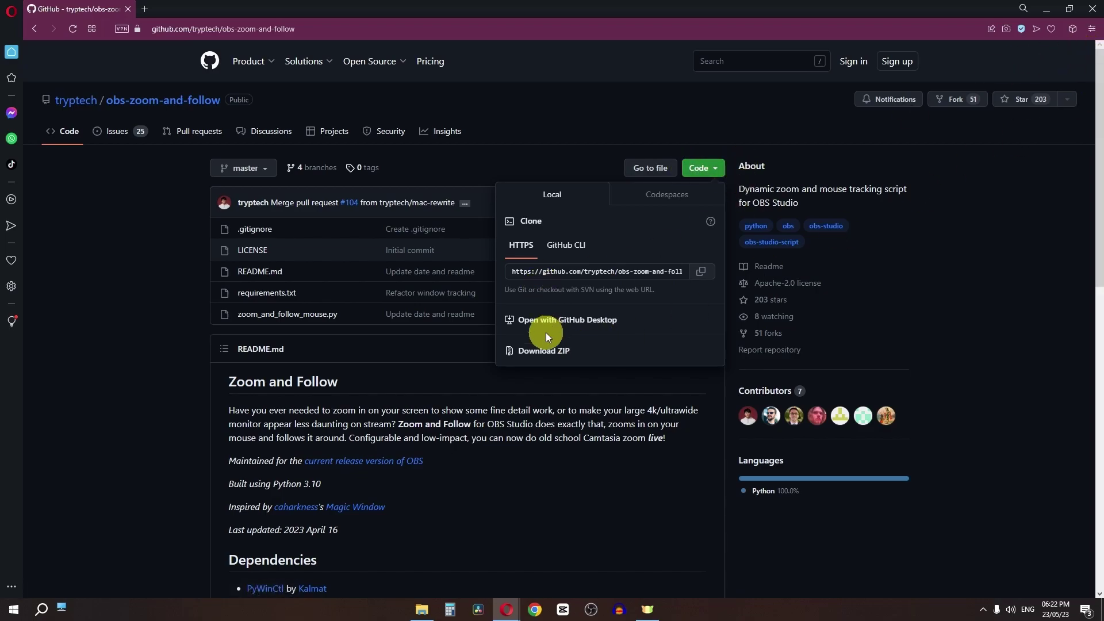
scroll(417, 376, down, 2)
scroll(267, 385, down, 4)
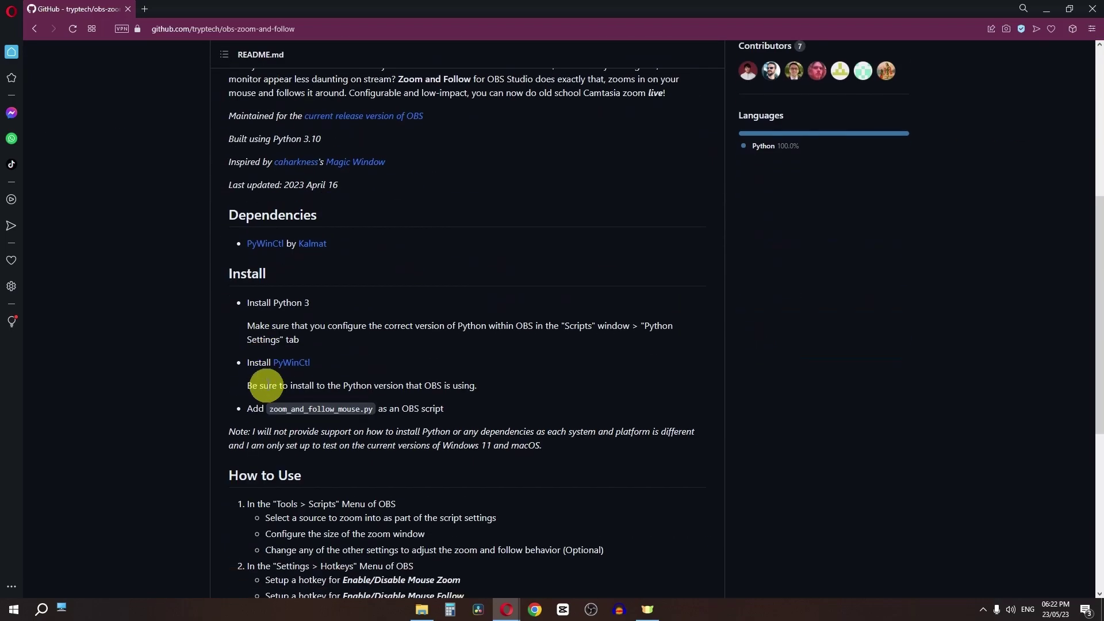
double_click(279, 303)
- Search the web for Python and go to python.org's Downloads page
click(289, 292)
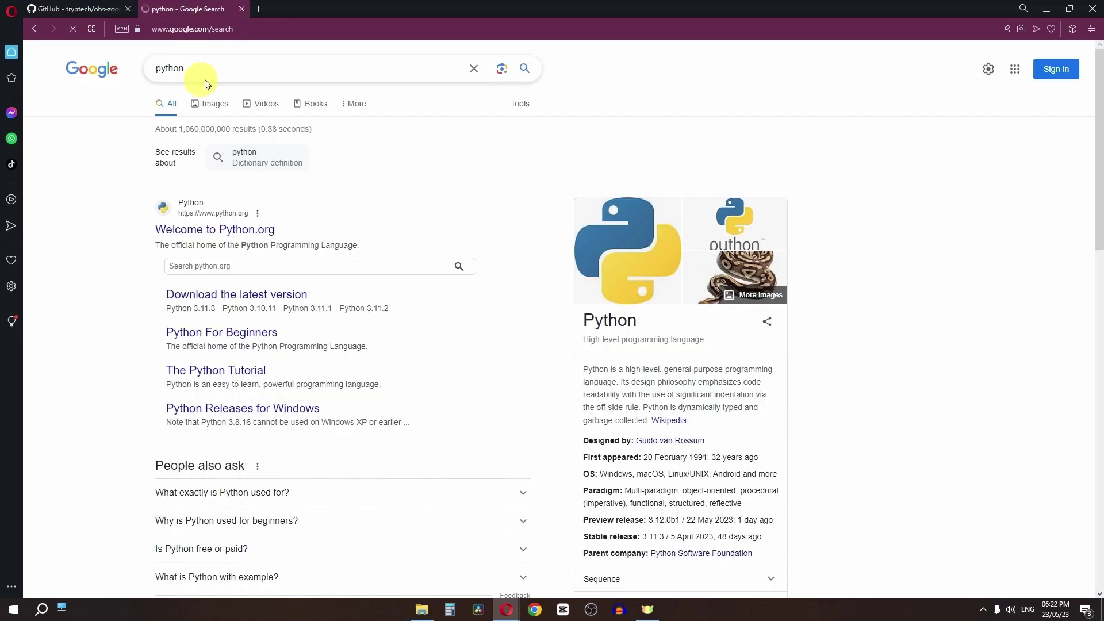
click(253, 231)
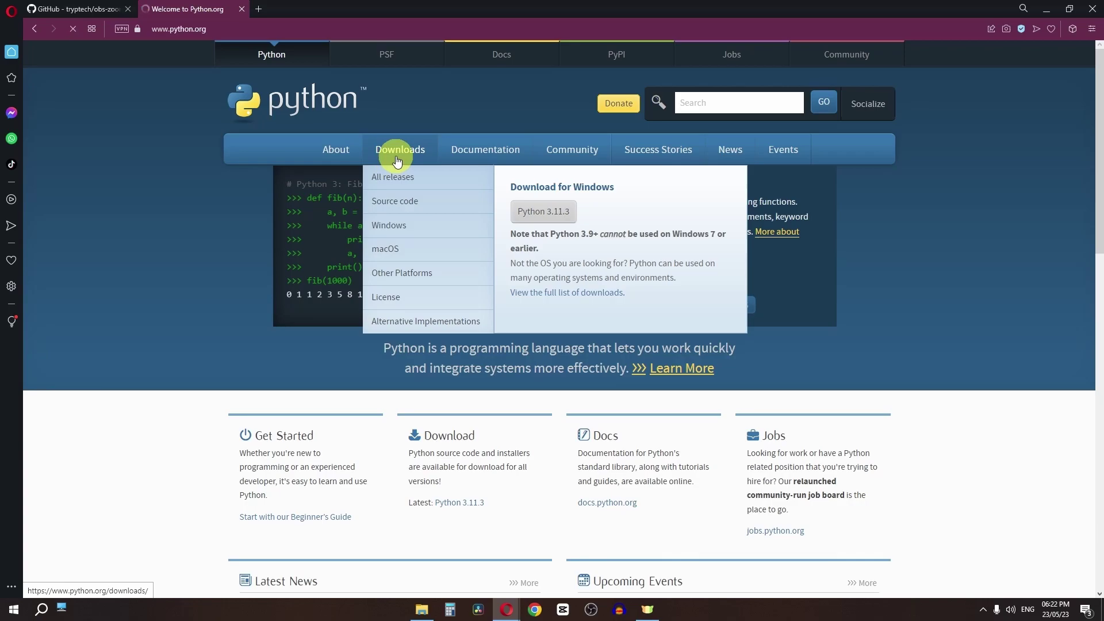
click(397, 161)
click(324, 218)
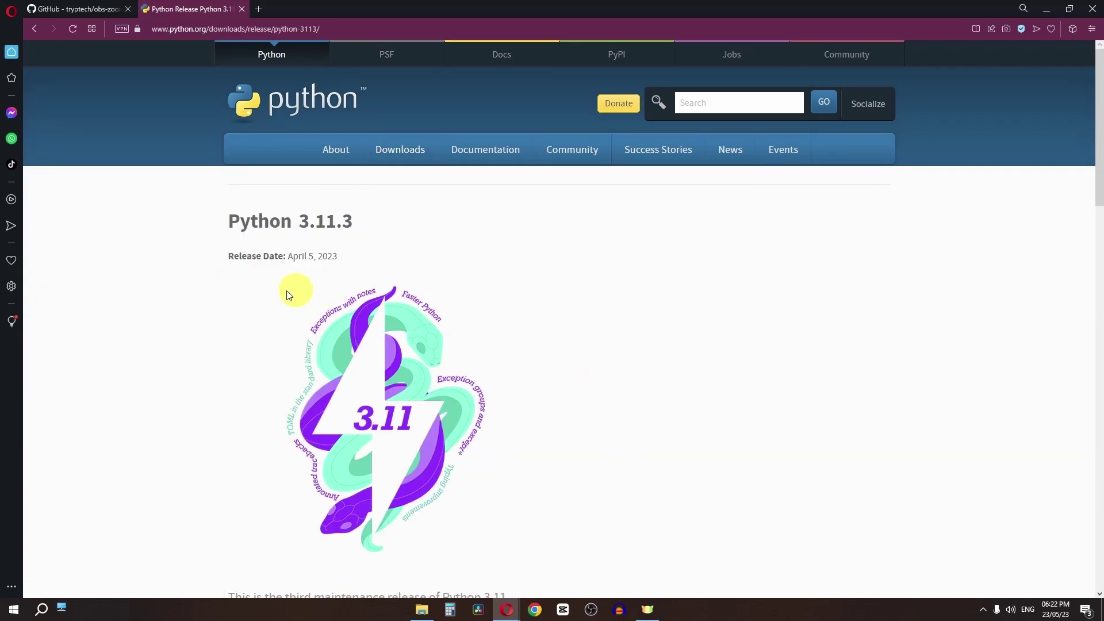
click(388, 149)
- Download and save the Python 3.11.3 Windows installer, then run it
click(332, 222)
click(449, 288)
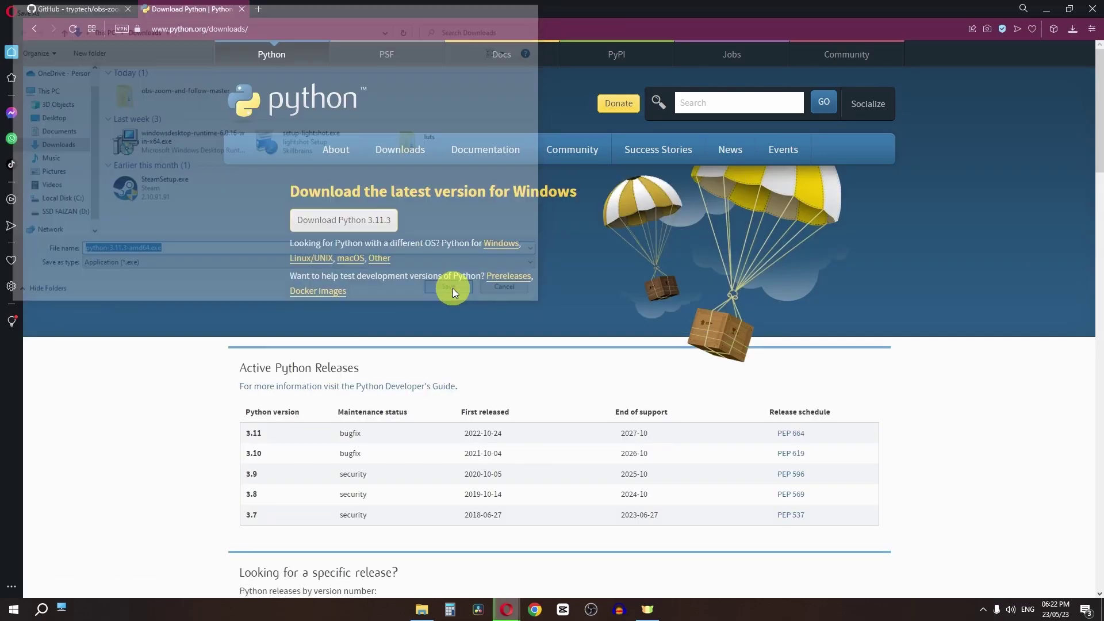
click(919, 115)
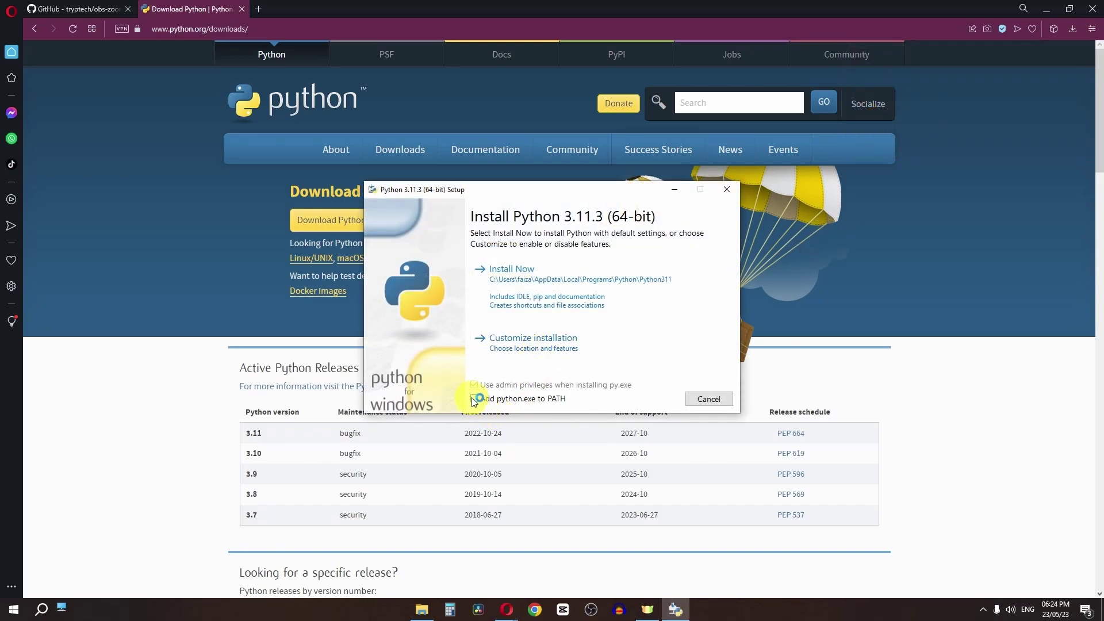
- Install Python 3.11.3 with default settings and return to the obs-zoom-and-follow repository
click(536, 272)
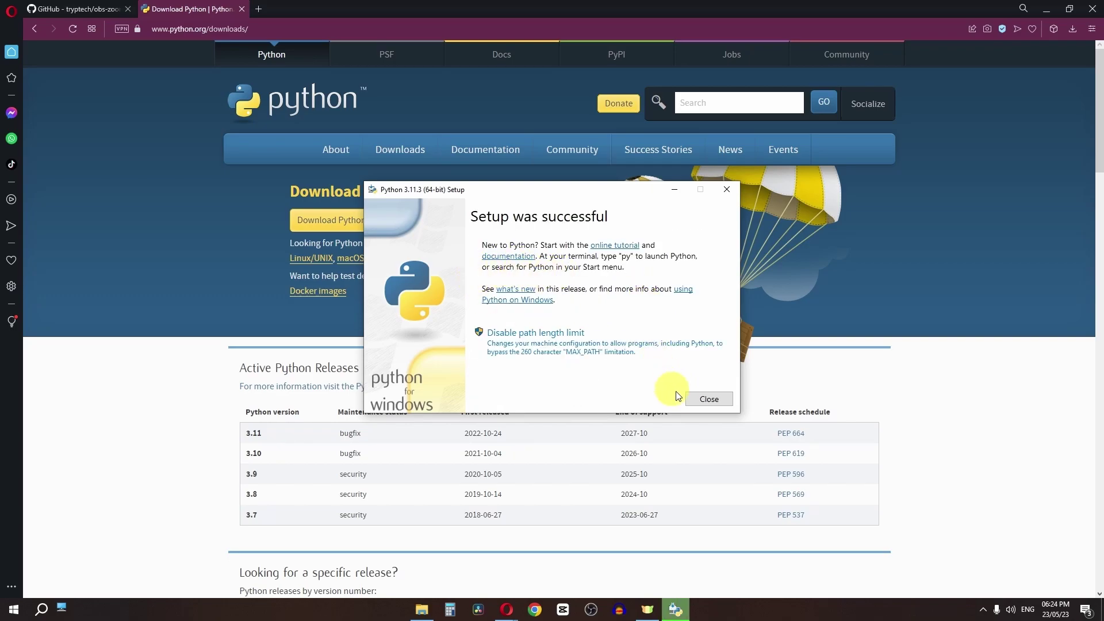
click(709, 399)
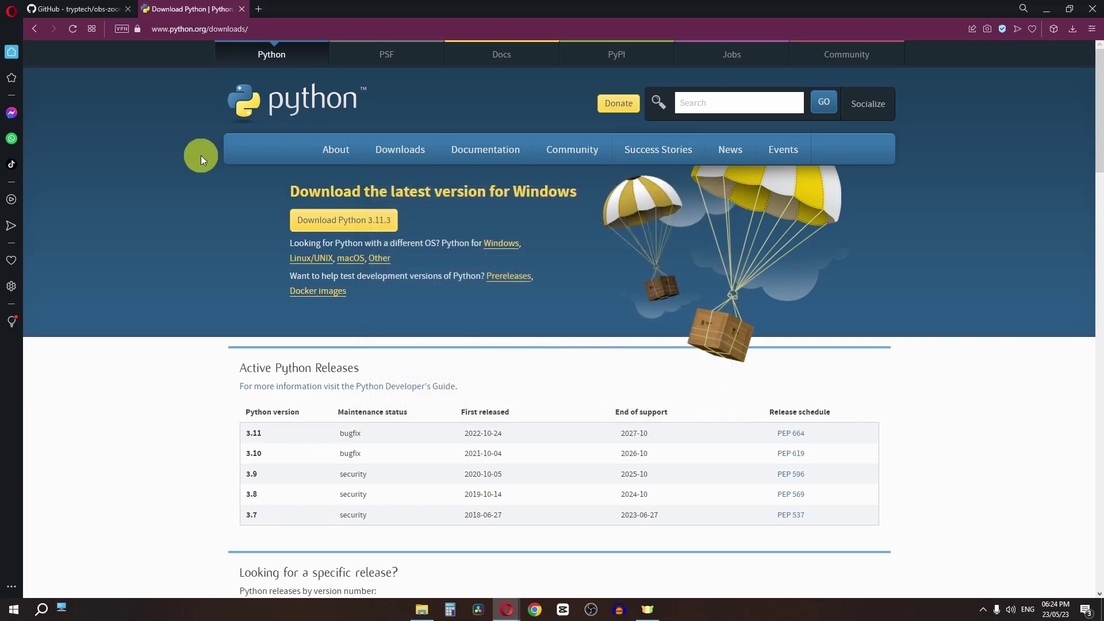
click(81, 11)
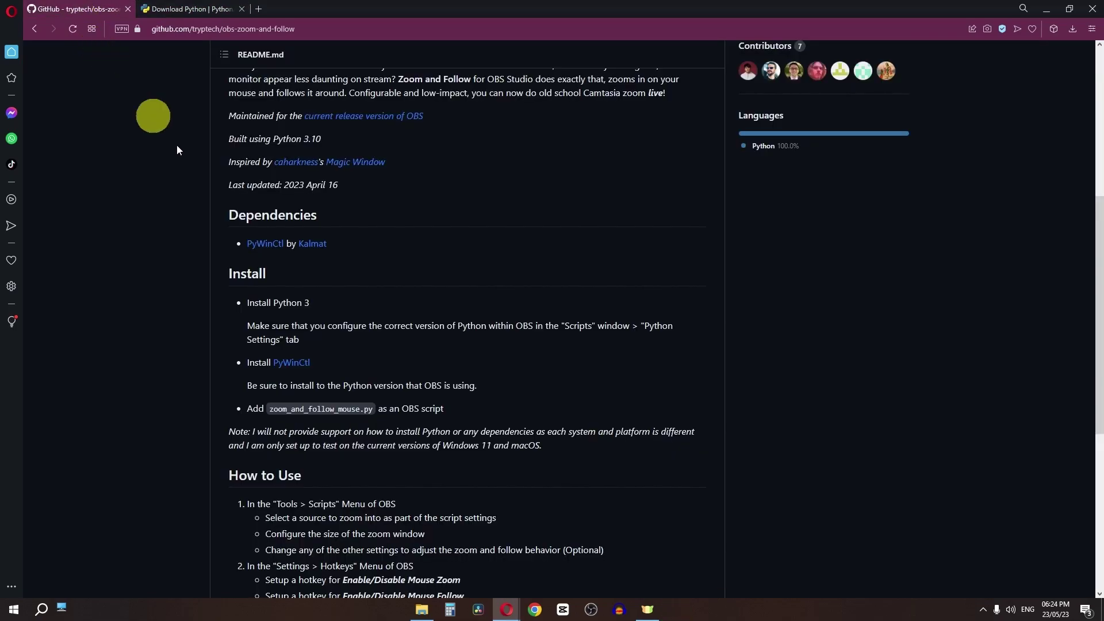
- Copy the 'pip install pywinctl' command from the PyWinCtl page and search Windows for cmd
click(296, 367)
drag(325, 138, 238, 137)
right_click(240, 142)
click(259, 181)
click(41, 609)
text(cmd)
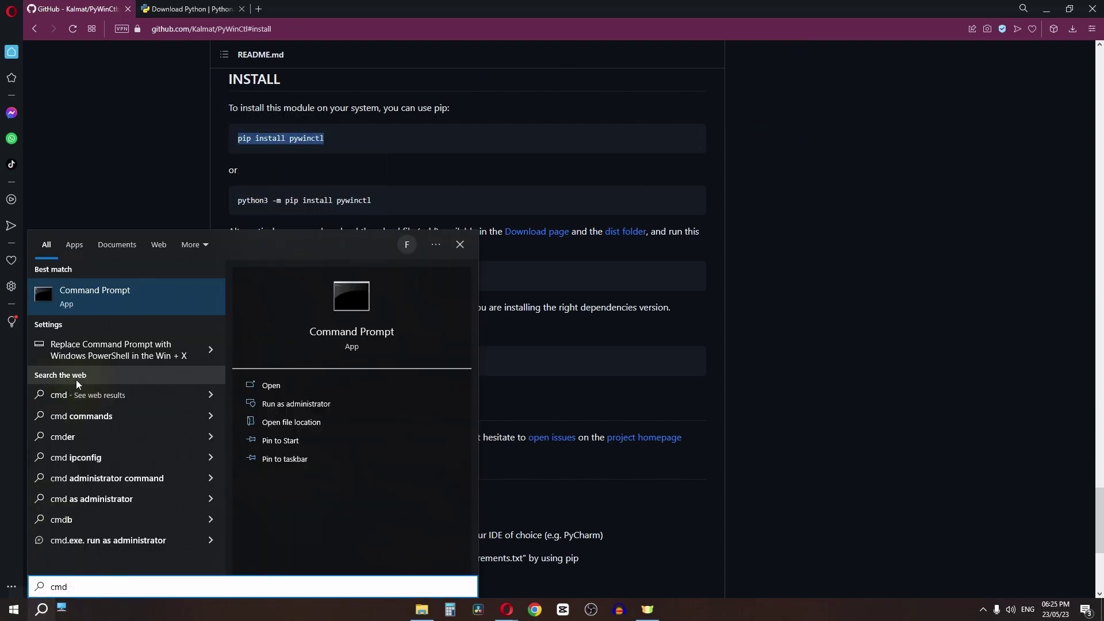
- Open Command Prompt to run pip install pywinctl
click(94, 302)
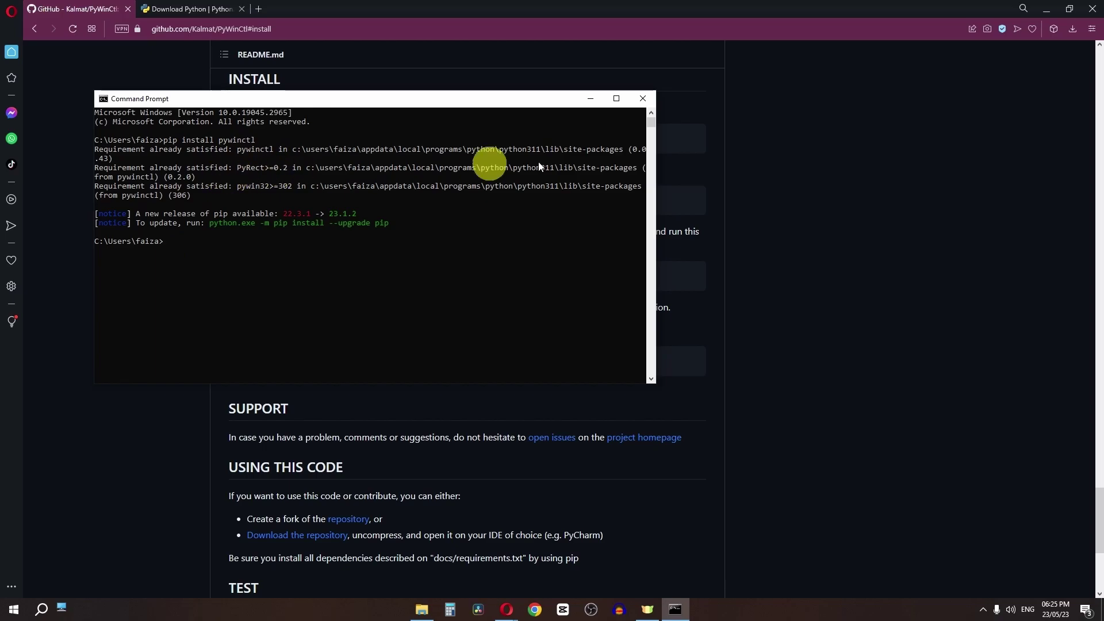
- Close Command Prompt and add a Display Capture source to the OBS scene
click(643, 99)
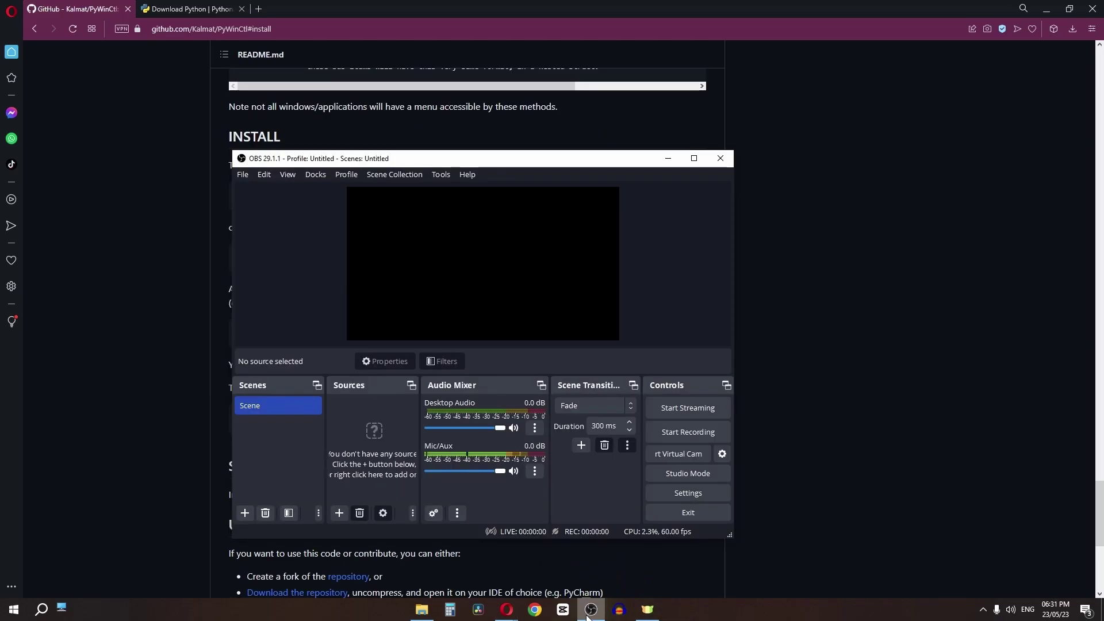
click(341, 512)
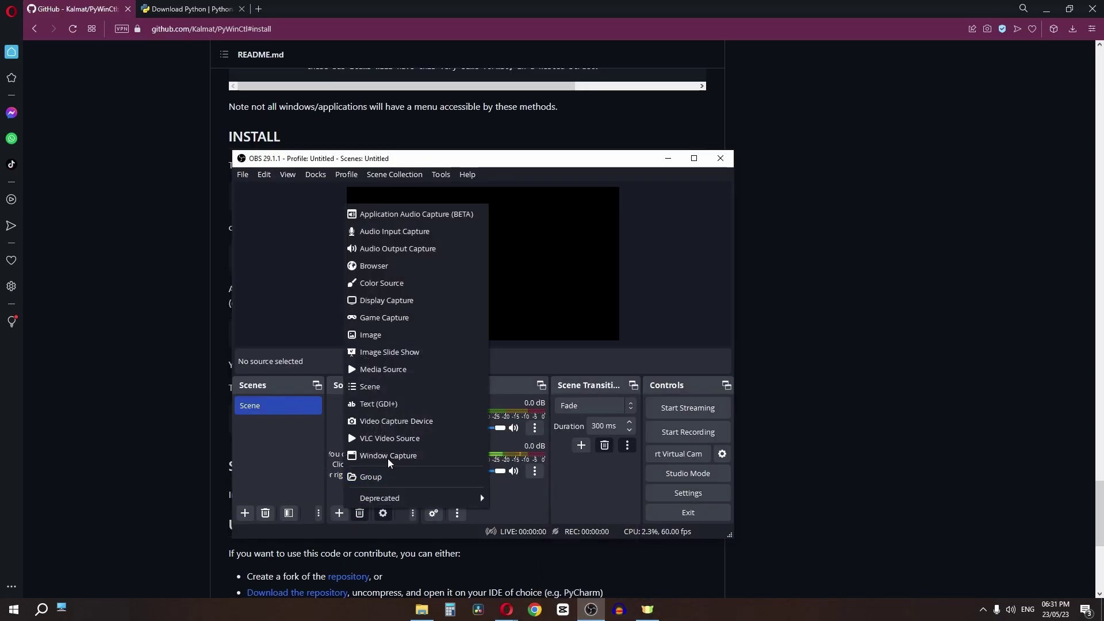
click(407, 301)
key(Return)
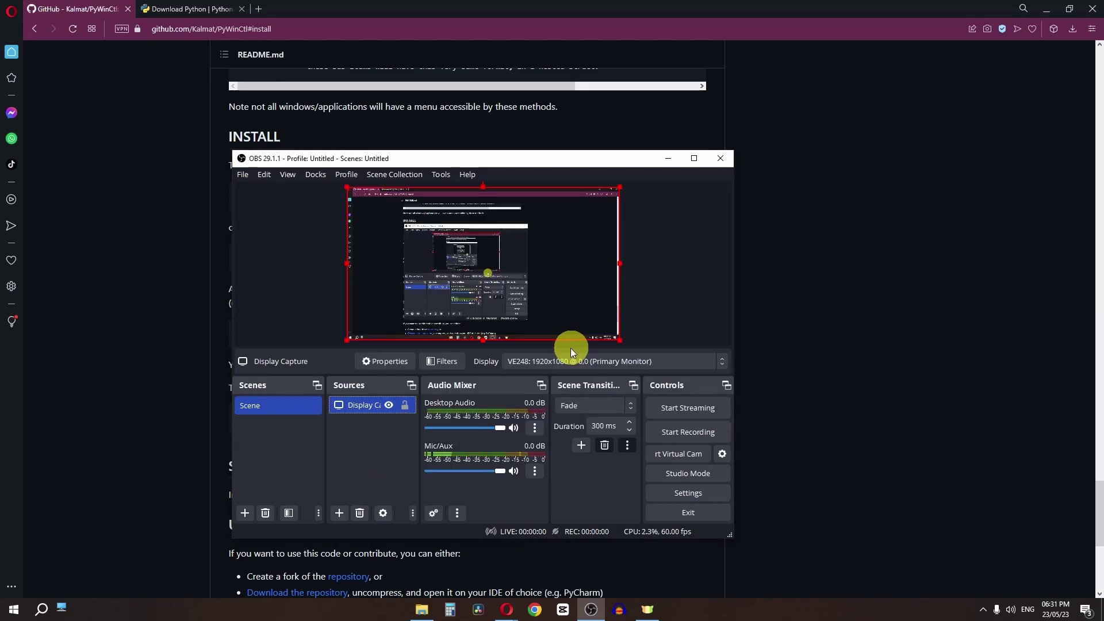
- Go to the Python Settings in the Tools > Scripts window
click(446, 175)
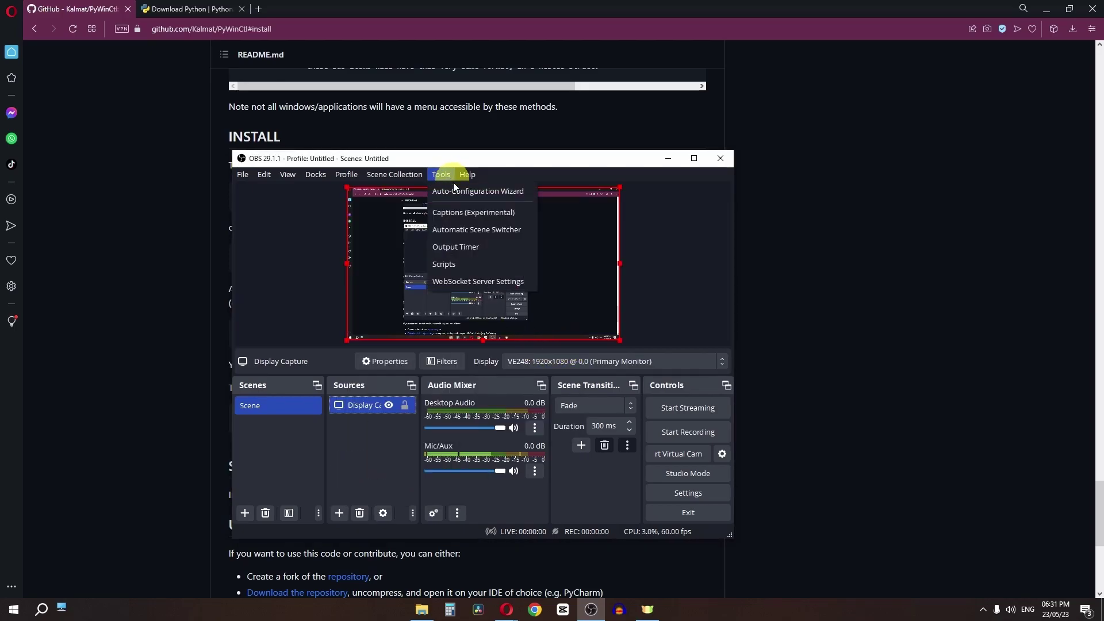
click(454, 265)
click(409, 175)
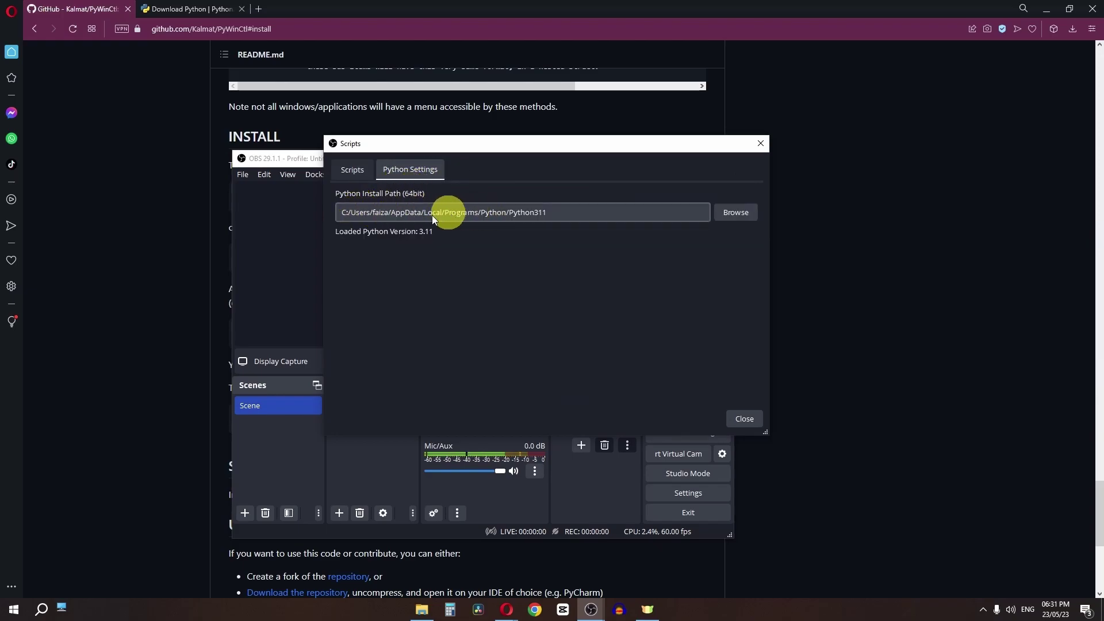
- Browse for the Python install folder from the home folder, then cancel the picker
click(735, 212)
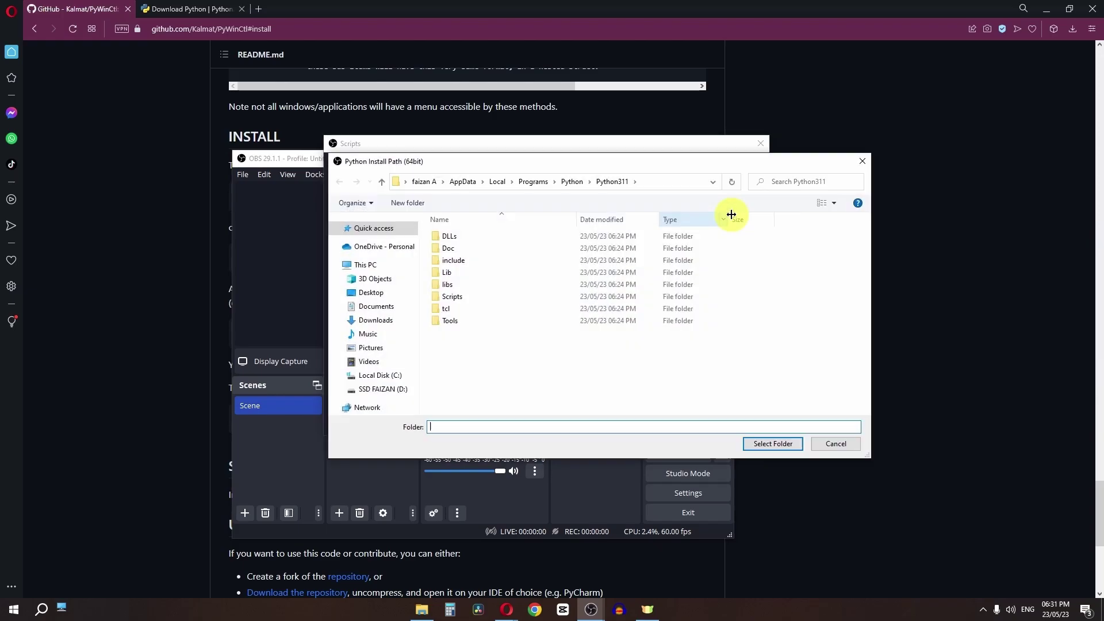
click(427, 183)
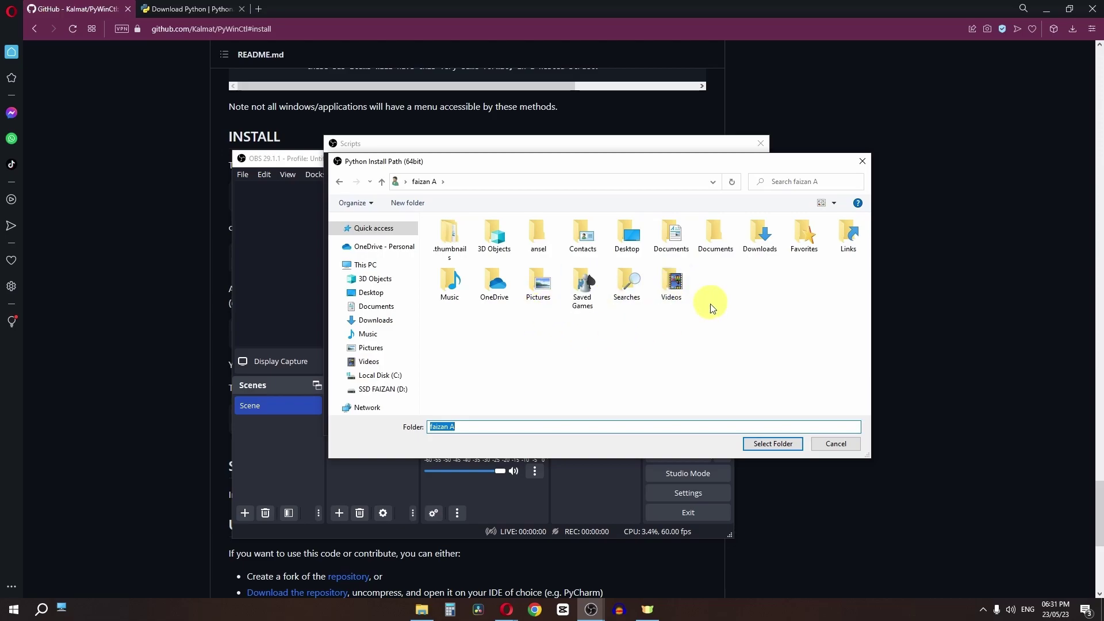
click(835, 444)
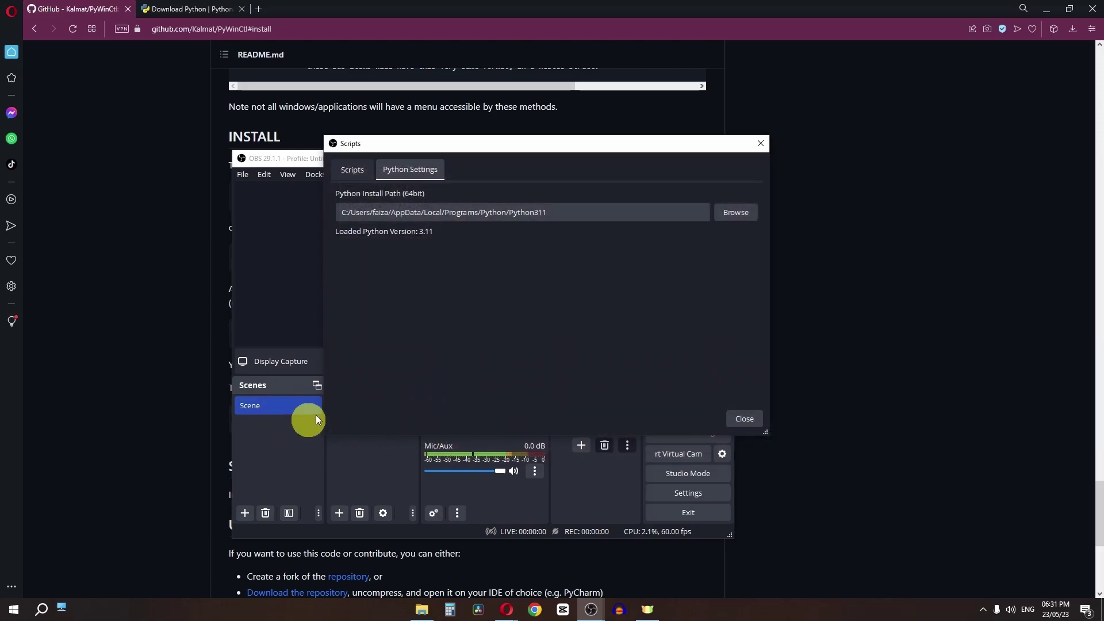
- Search Windows for %appdata% and open that folder
click(42, 609)
text(%appdata%)
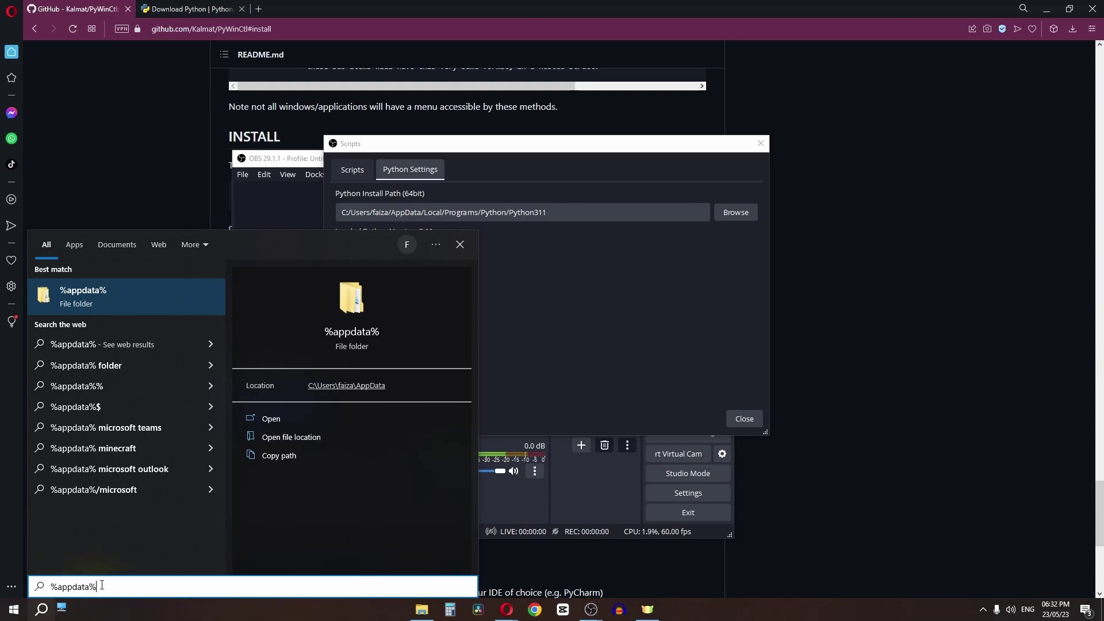
click(88, 302)
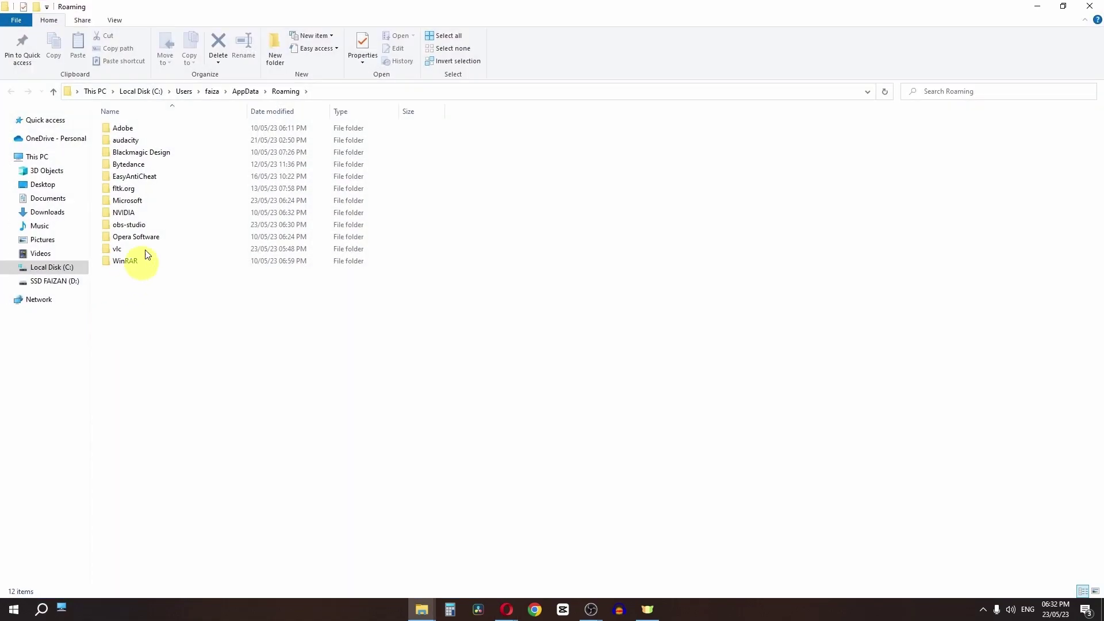
- Navigate to AppData\Local\Programs\Python and copy its folder path
click(238, 92)
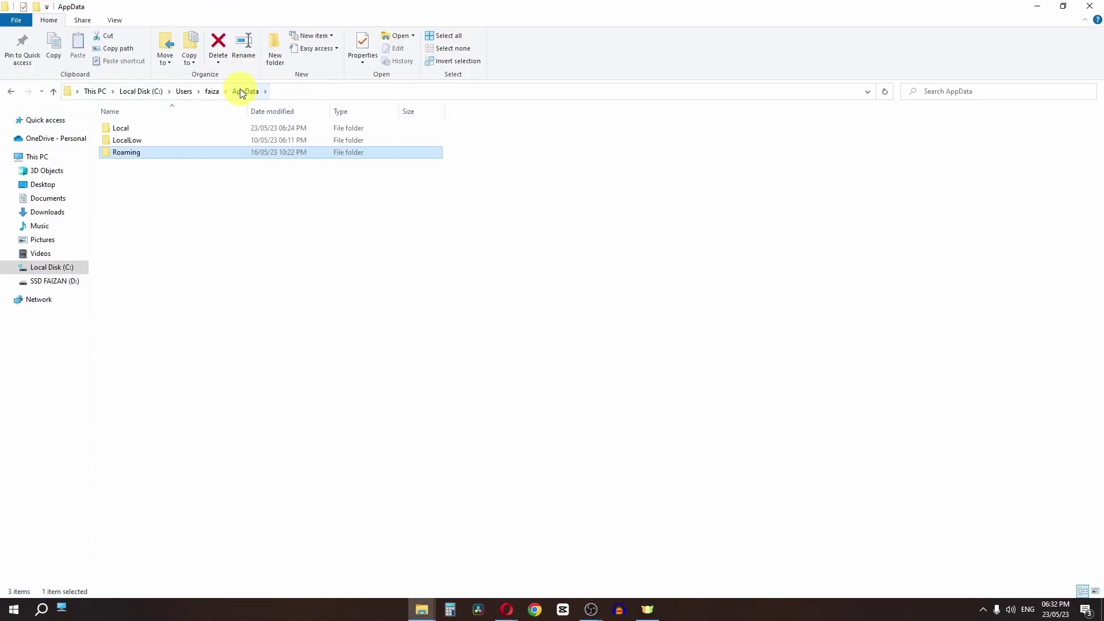
double_click(172, 128)
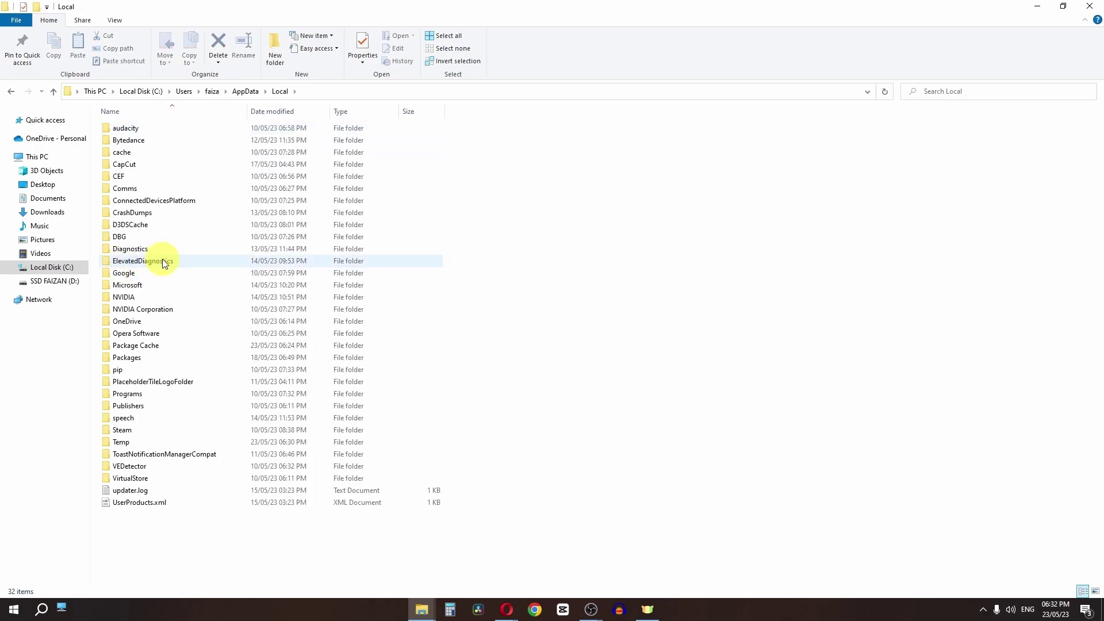
double_click(132, 394)
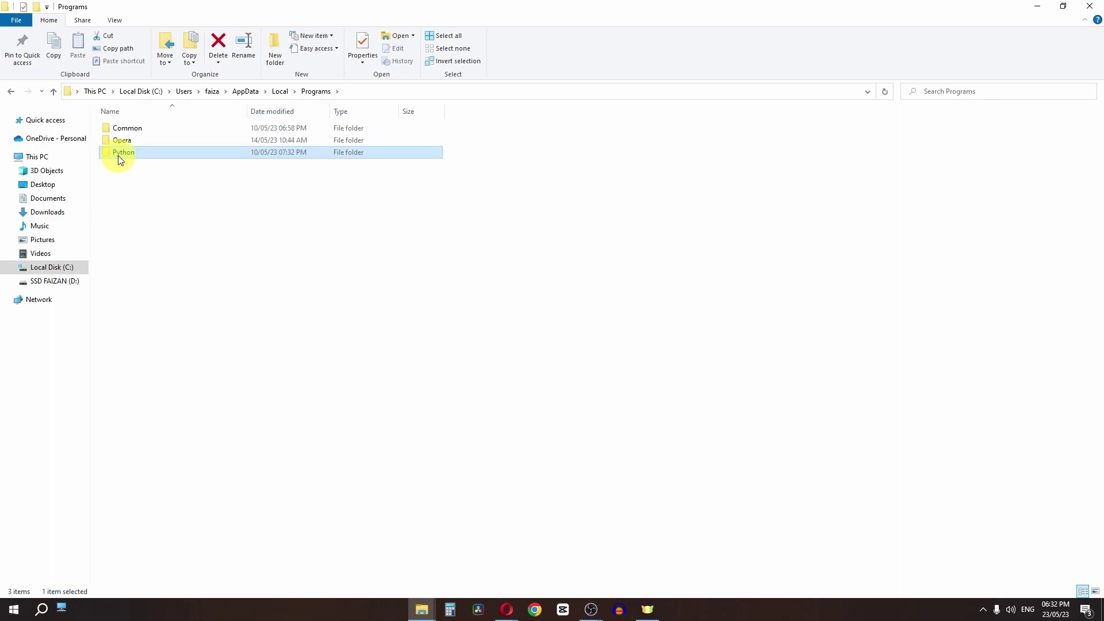
double_click(119, 153)
click(425, 91)
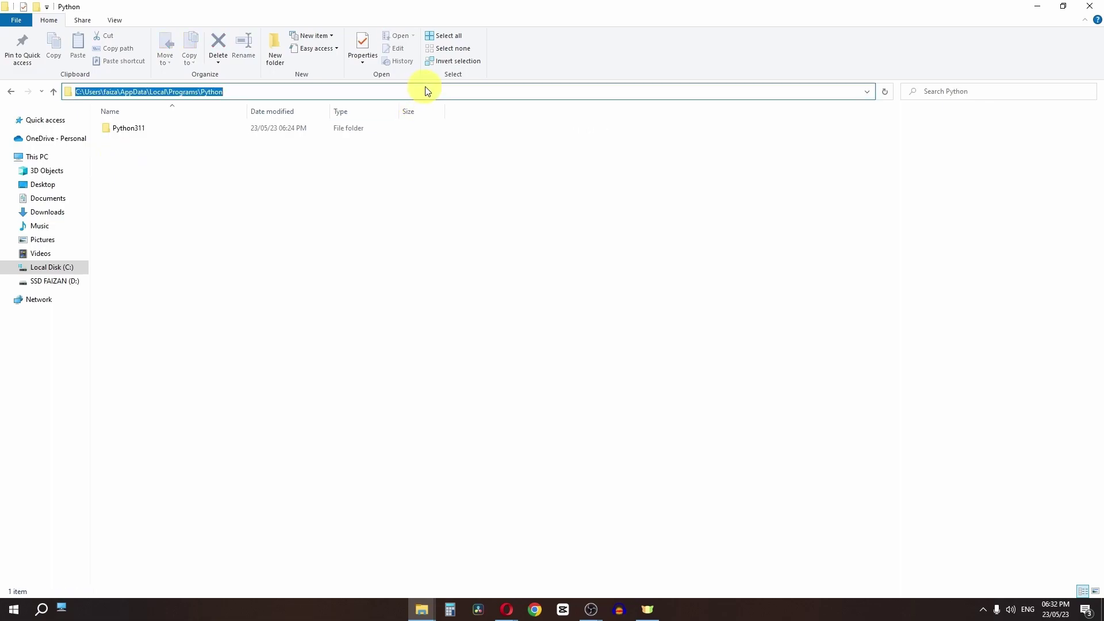
right_click(426, 91)
click(464, 128)
- Back in OBS Scripts, select the existing install path and reopen the folder picker
click(592, 609)
click(650, 556)
drag(509, 214, 551, 216)
key(ctrl+a)
click(723, 212)
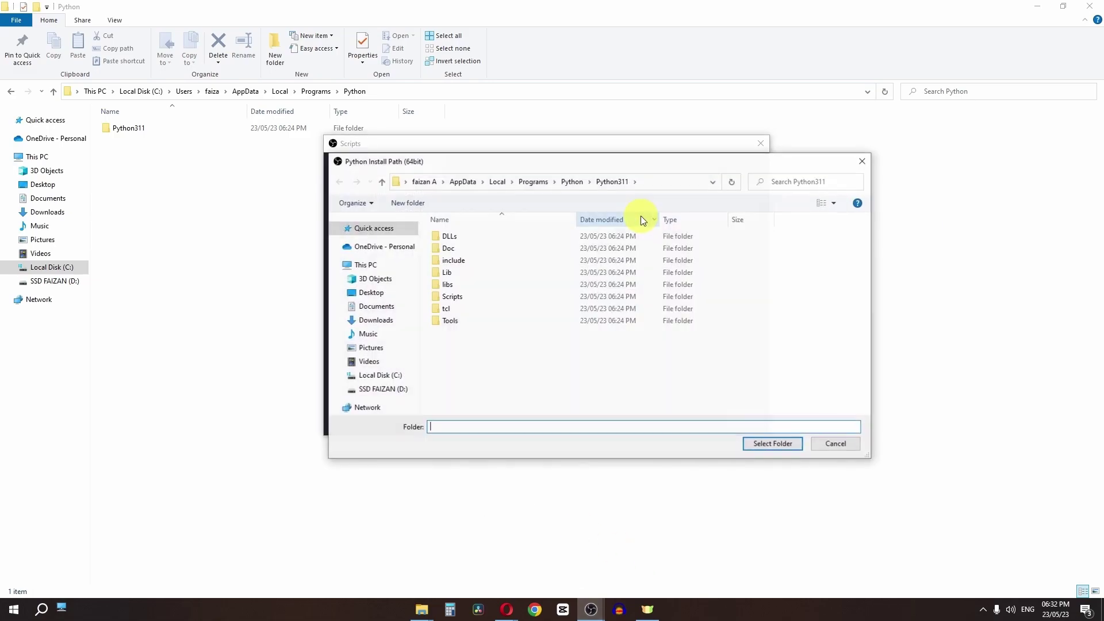
- Paste the Python path into the picker and set Python311 as the install folder
right_click(660, 181)
click(700, 230)
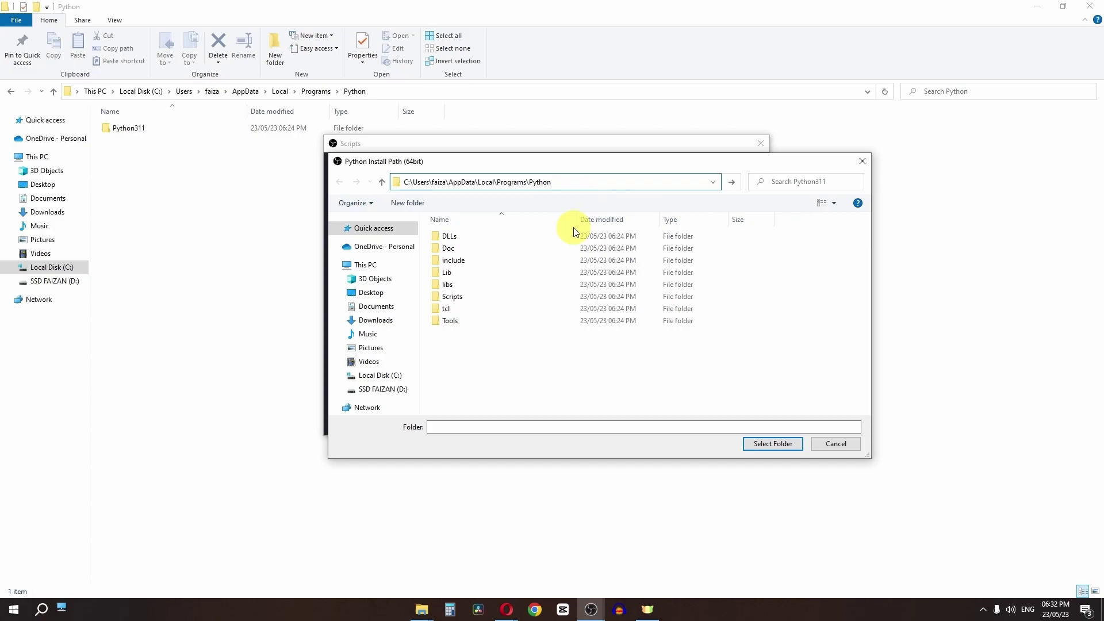
key(Return)
click(450, 236)
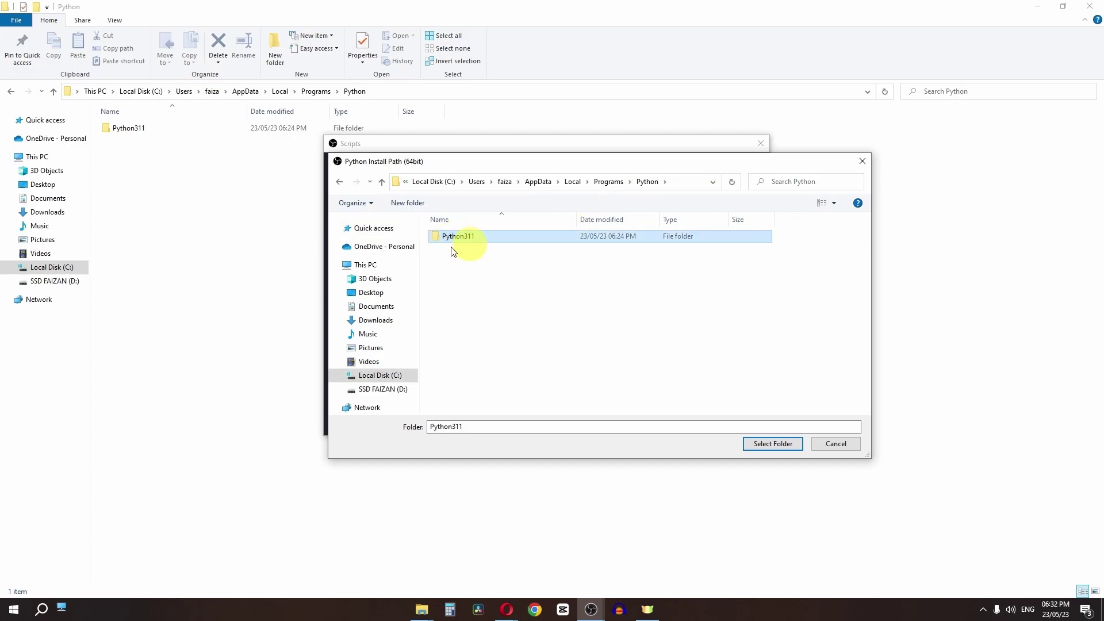
click(761, 444)
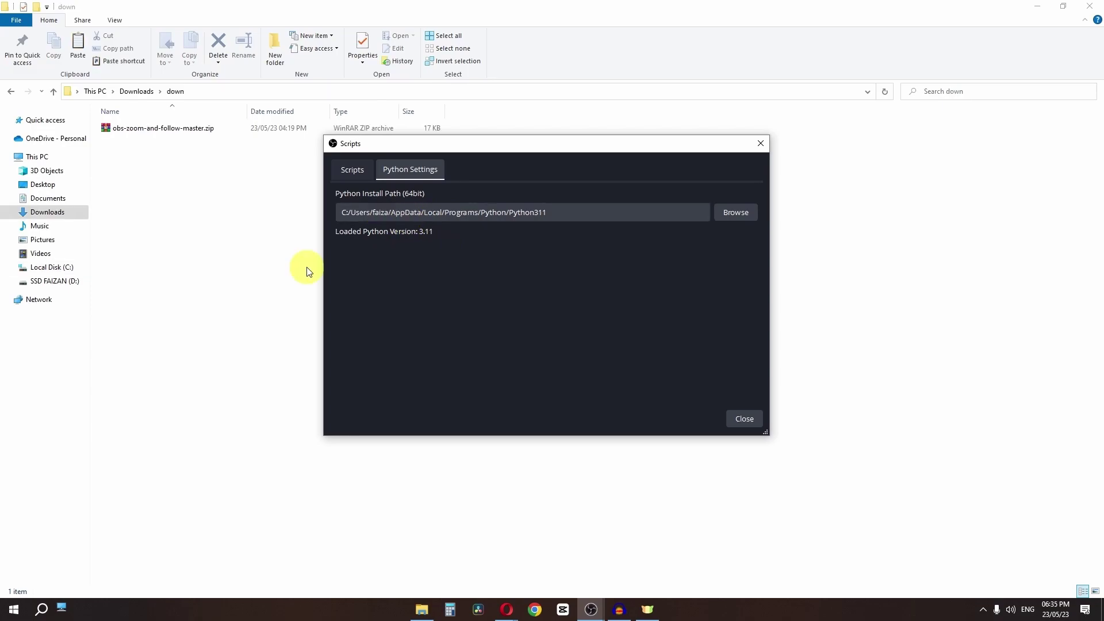
click(232, 268)
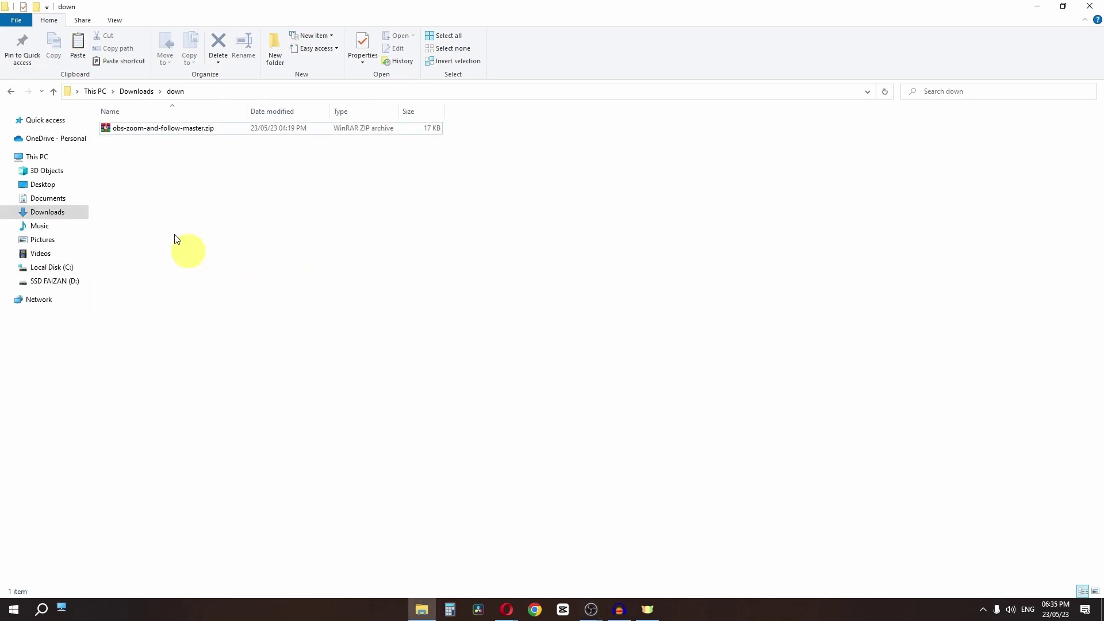
- Extract obs-zoom-and-follow-master.zip and copy the extracted folder
right_click(139, 129)
click(207, 192)
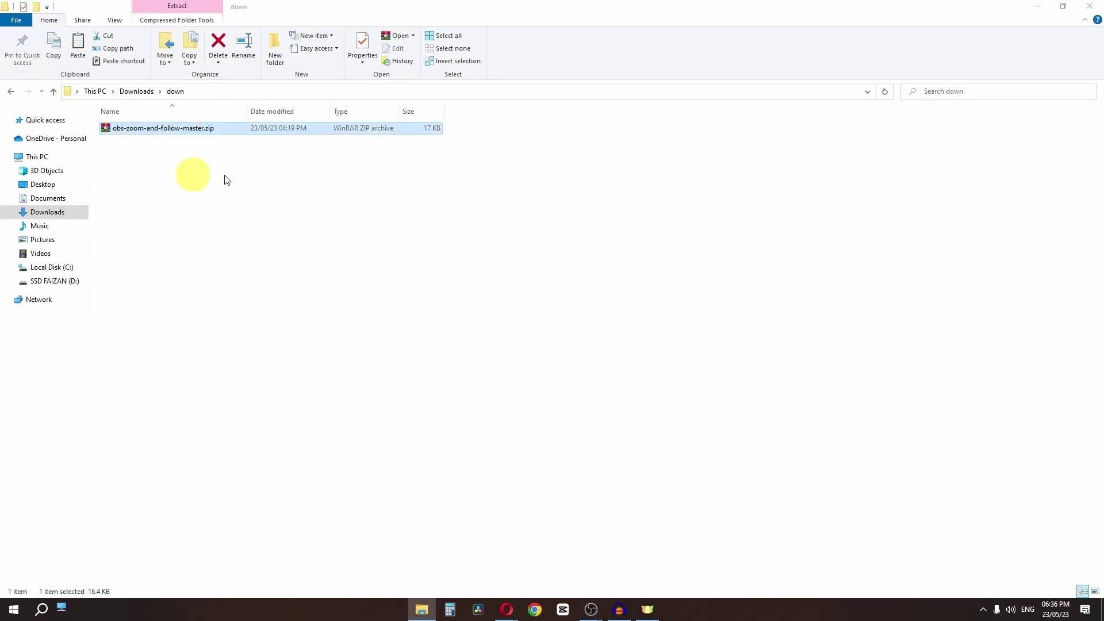
right_click(154, 134)
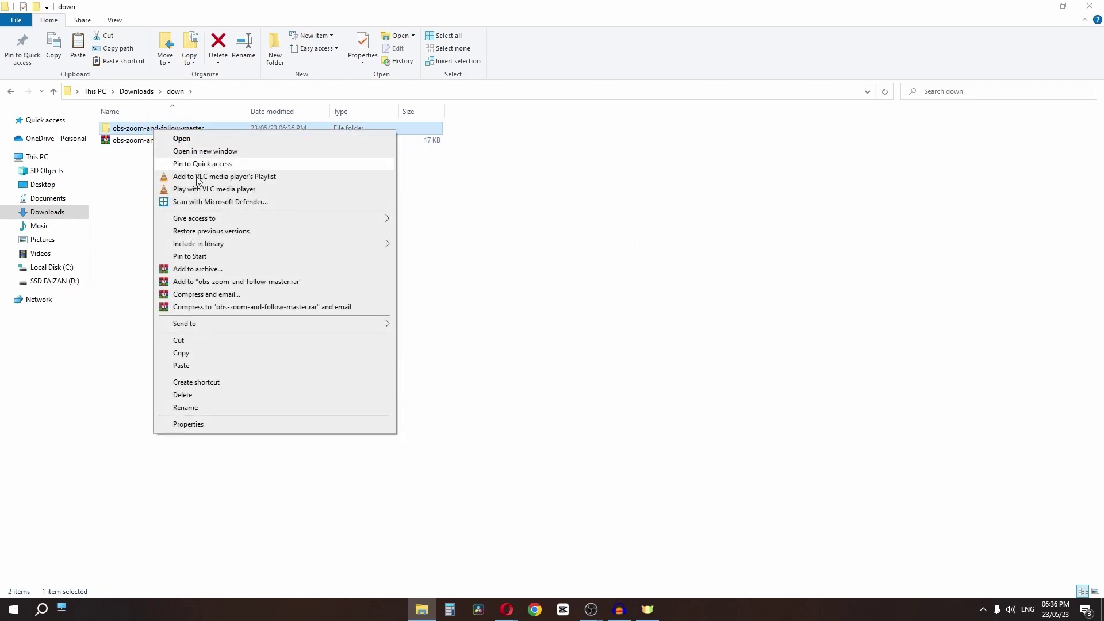
click(178, 352)
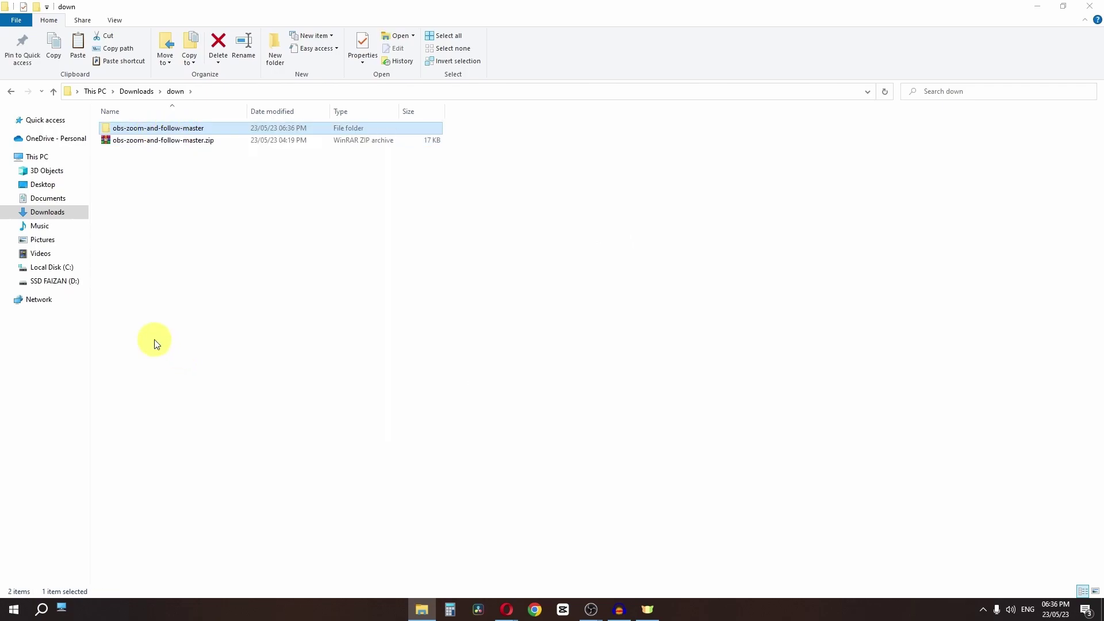
- Paste the folder into C:\Program Files\obs-studio\data\obs-plugins\frontend-tools\scripts, granting permission
click(65, 268)
double_click(142, 156)
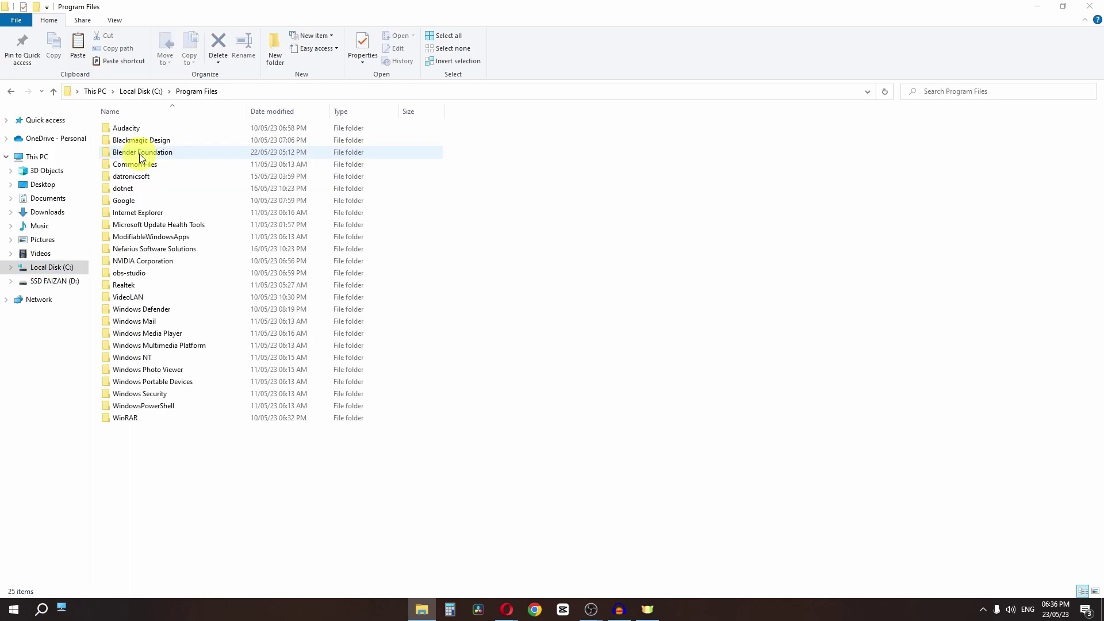
double_click(154, 274)
double_click(124, 141)
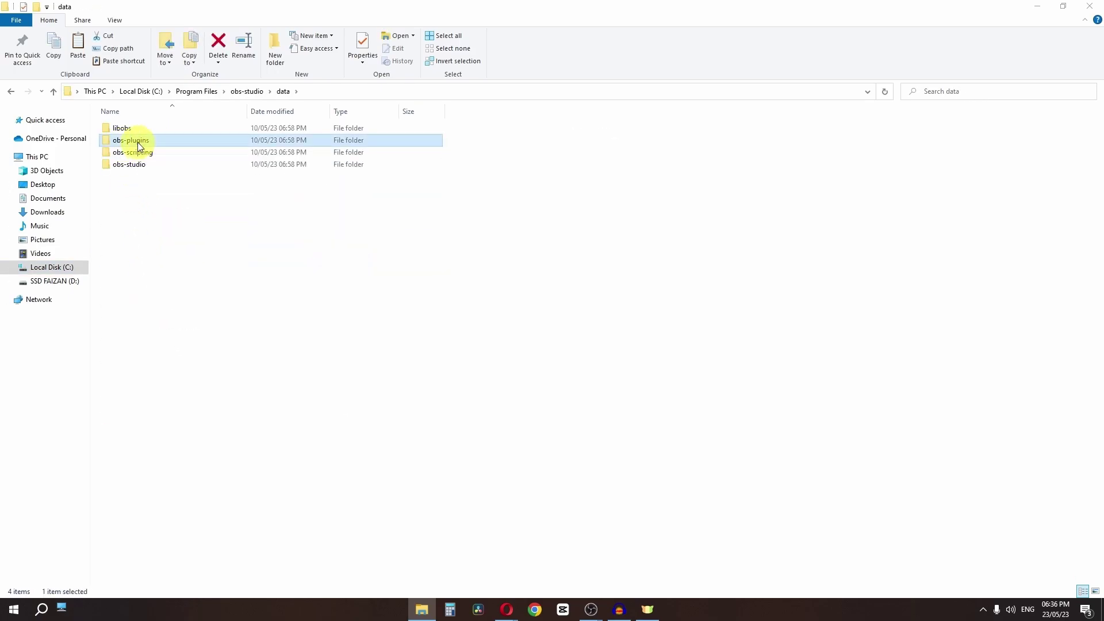
double_click(136, 142)
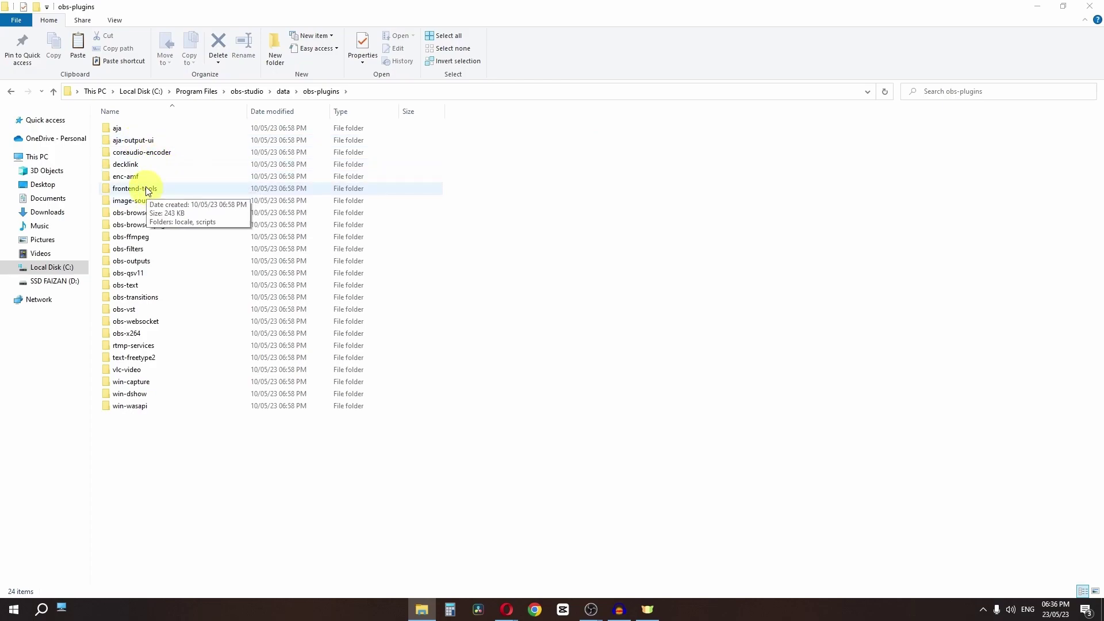
double_click(126, 190)
double_click(127, 144)
right_click(550, 295)
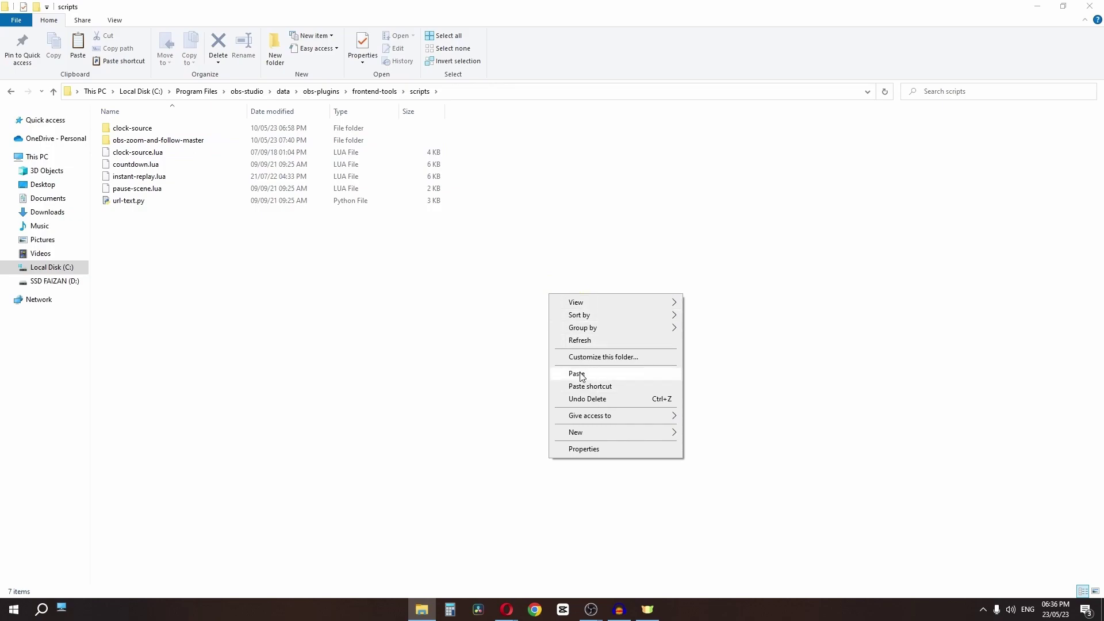
click(553, 373)
key(Return)
- Copy the frontend-tools scripts folder path from the address bar
mouse_move(592, 608)
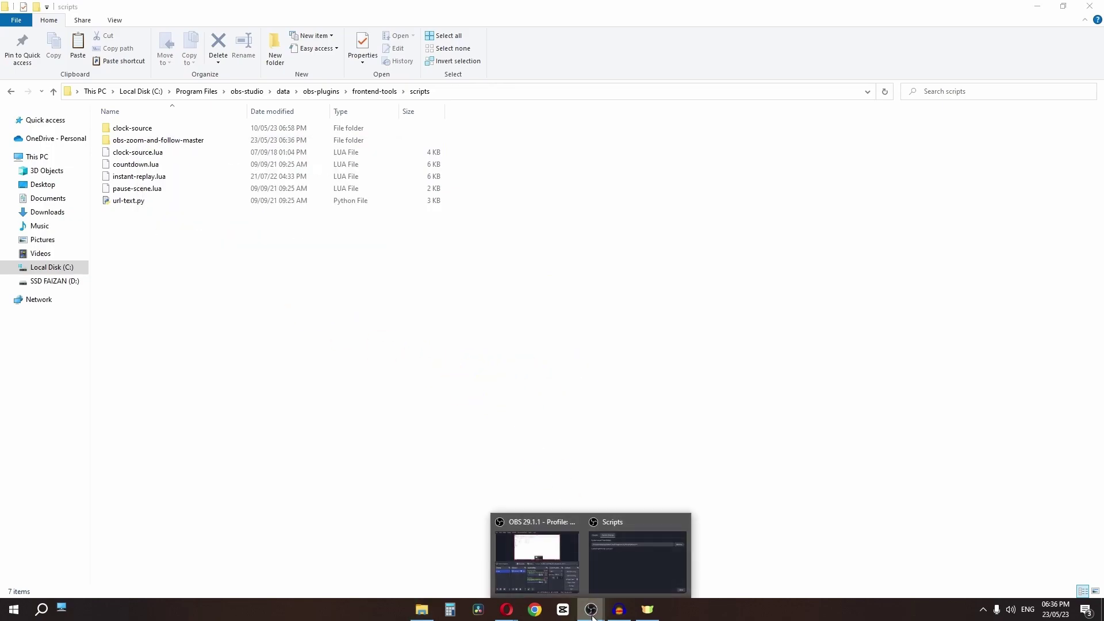
click(601, 573)
click(437, 92)
right_click(438, 94)
click(474, 132)
key(alt+Tab)
- Add zoom_and_follow_mouse.py from the obs-zoom-and-follow-master folder as an OBS script
click(352, 169)
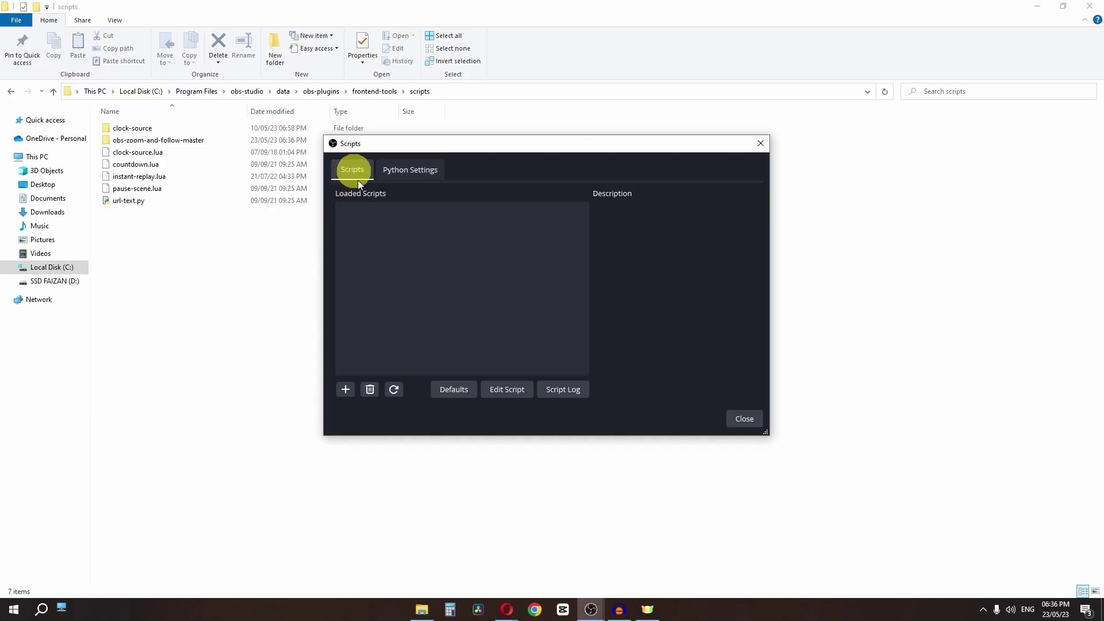
click(346, 390)
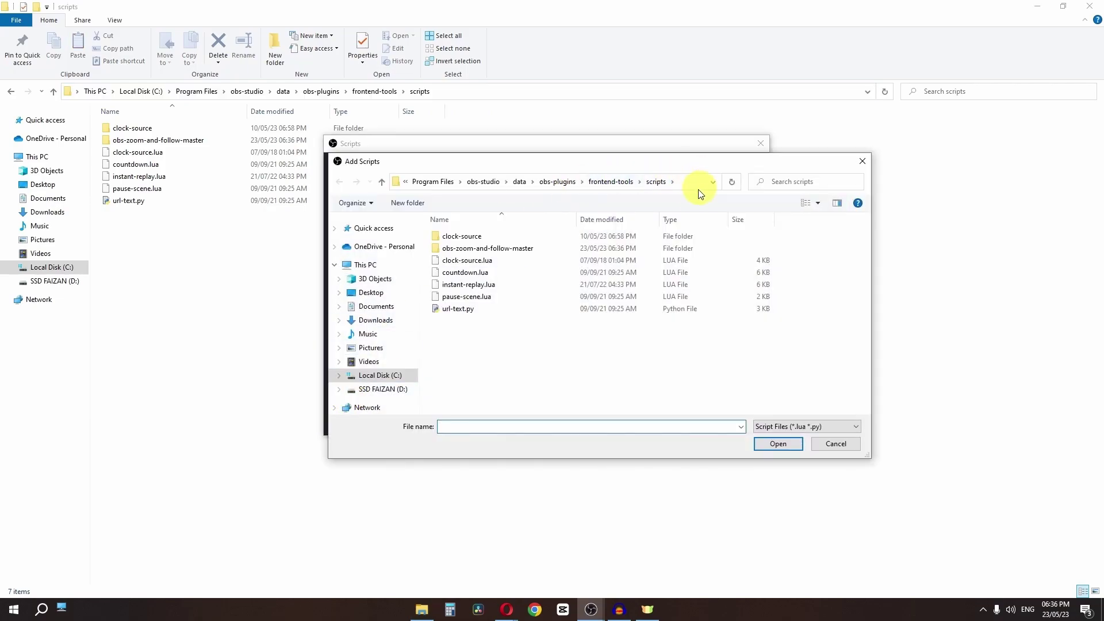
click(687, 183)
right_click(687, 183)
click(713, 232)
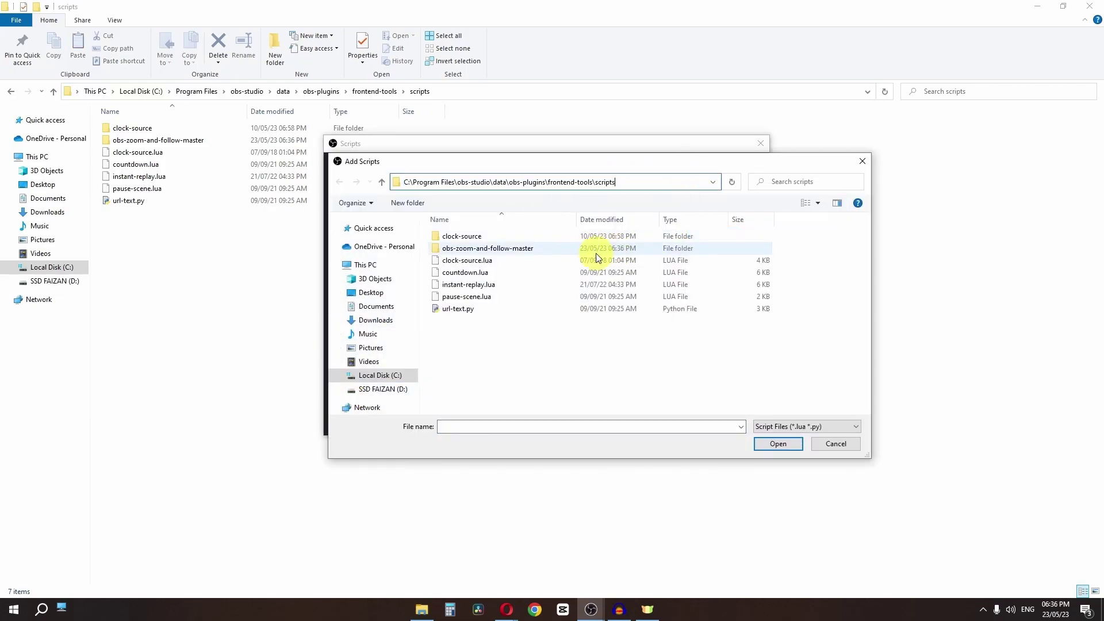
click(512, 250)
click(778, 443)
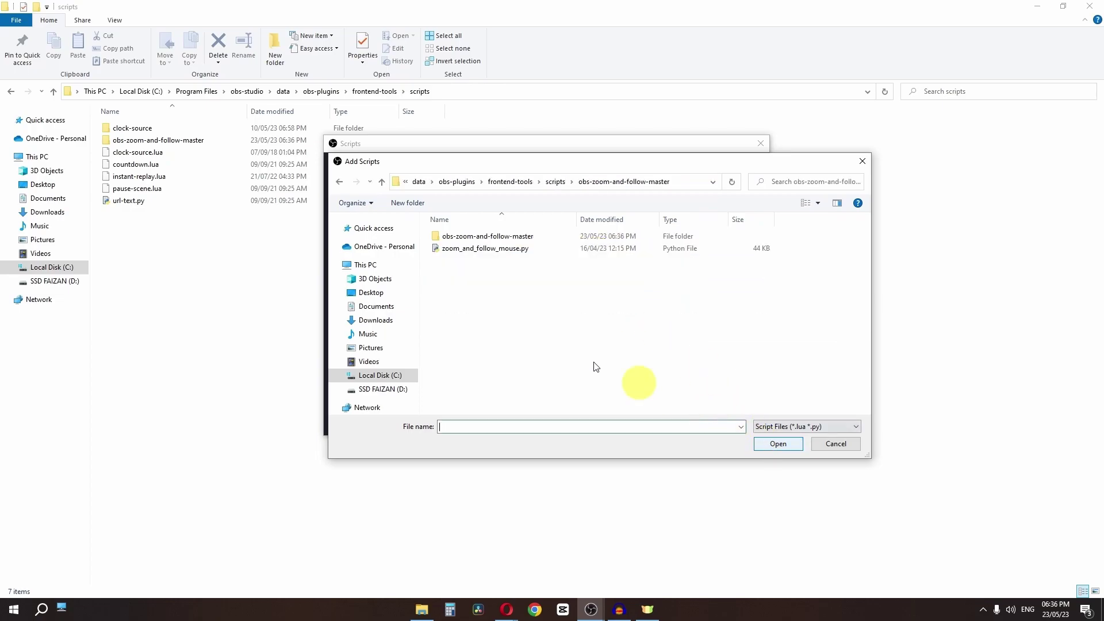
click(464, 250)
click(778, 444)
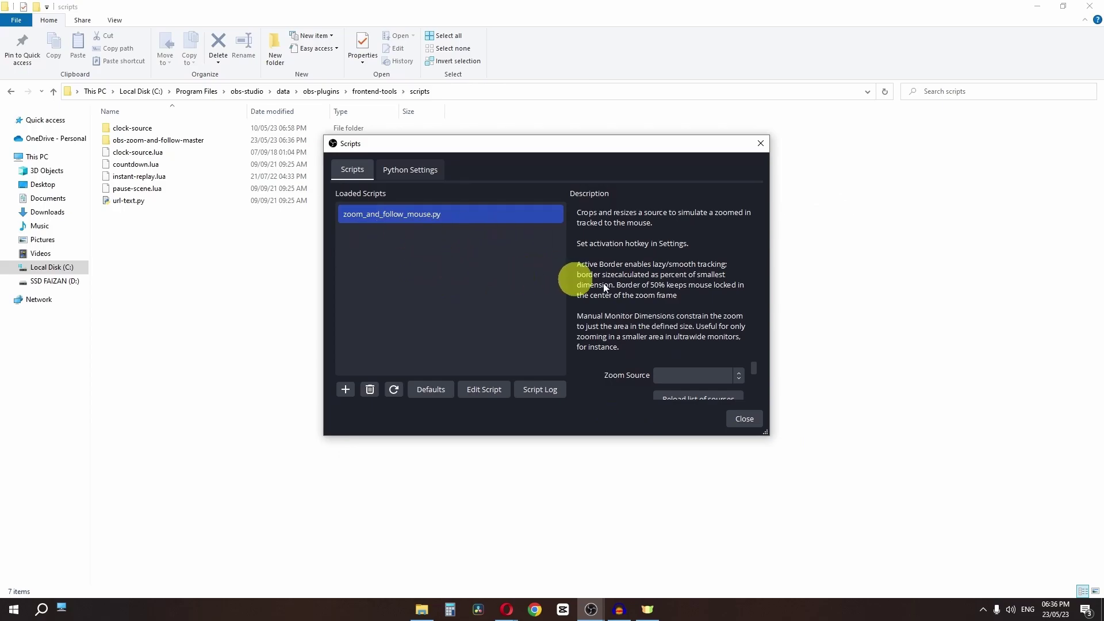
- Make Display Capture the zoom script's source and enable Monitor Override
click(678, 374)
click(696, 403)
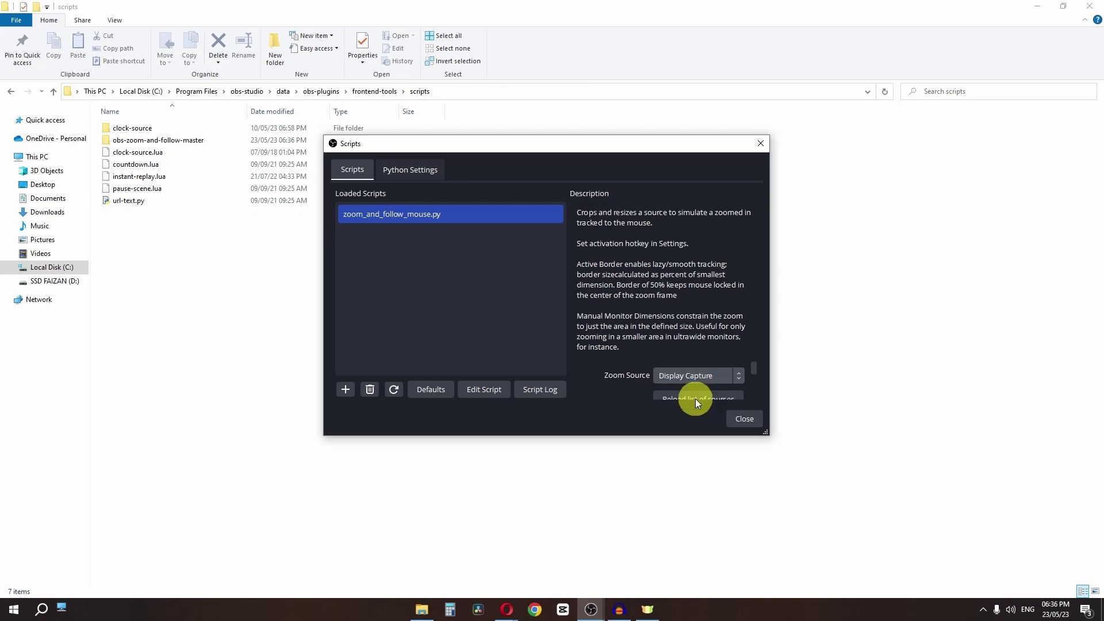
drag(750, 366, 751, 372)
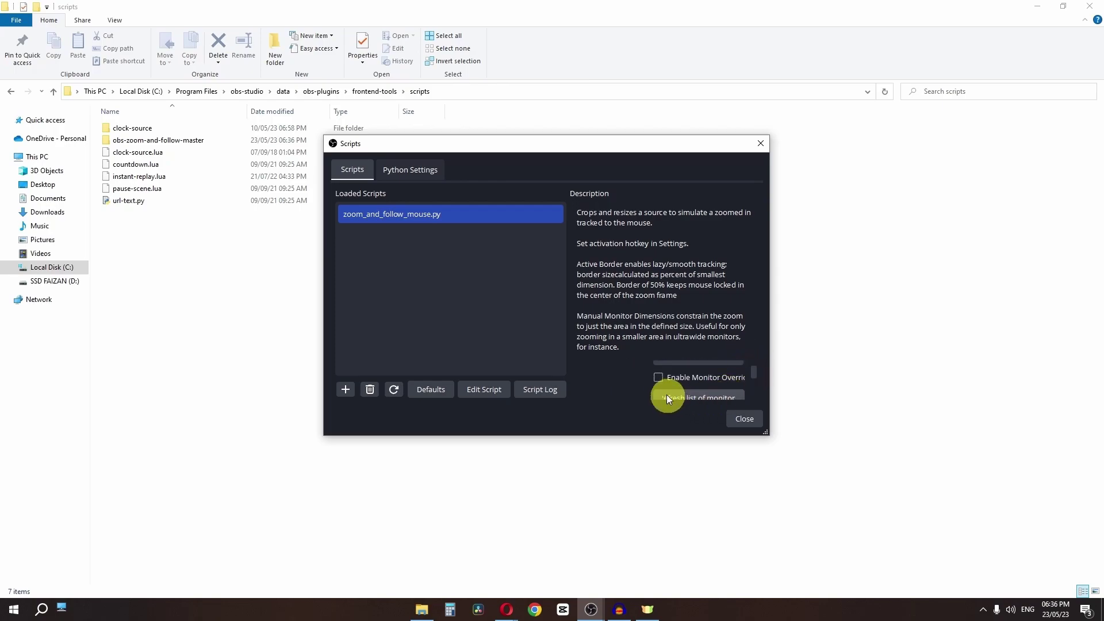
click(660, 379)
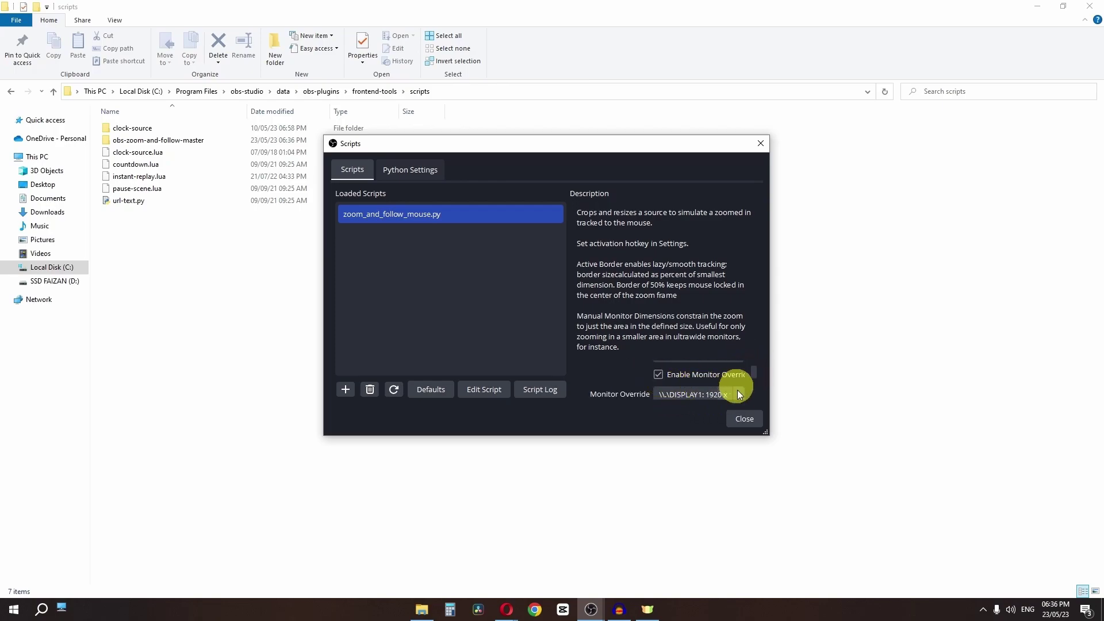
- Set the script's Smooth value to 7.00 and close the Scripts window
drag(765, 433, 817, 575)
drag(571, 143, 411, 3)
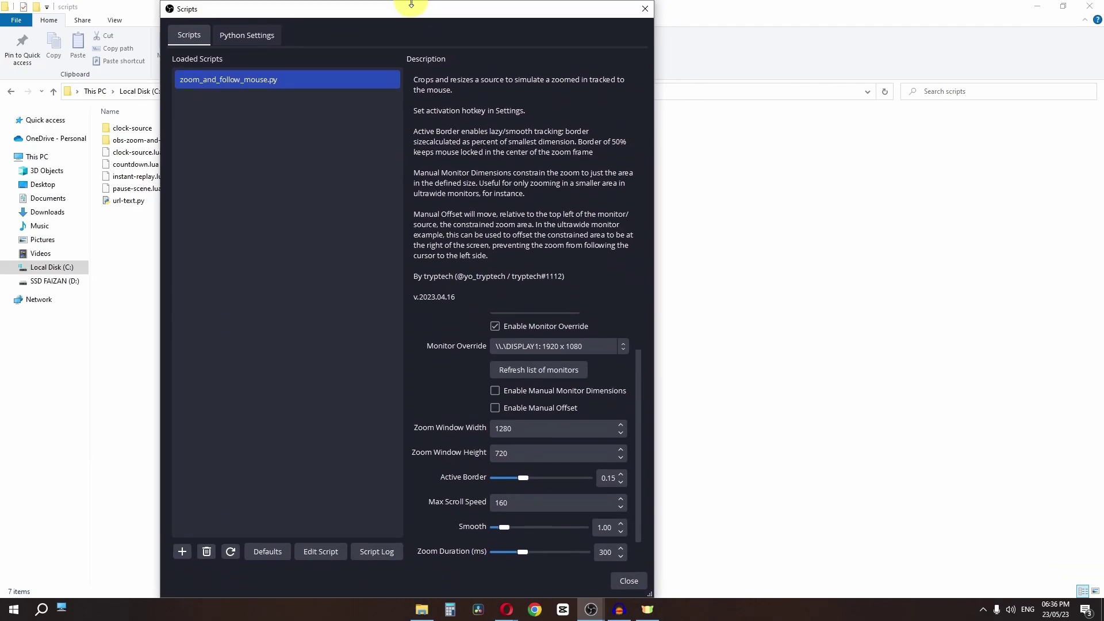
click(605, 527)
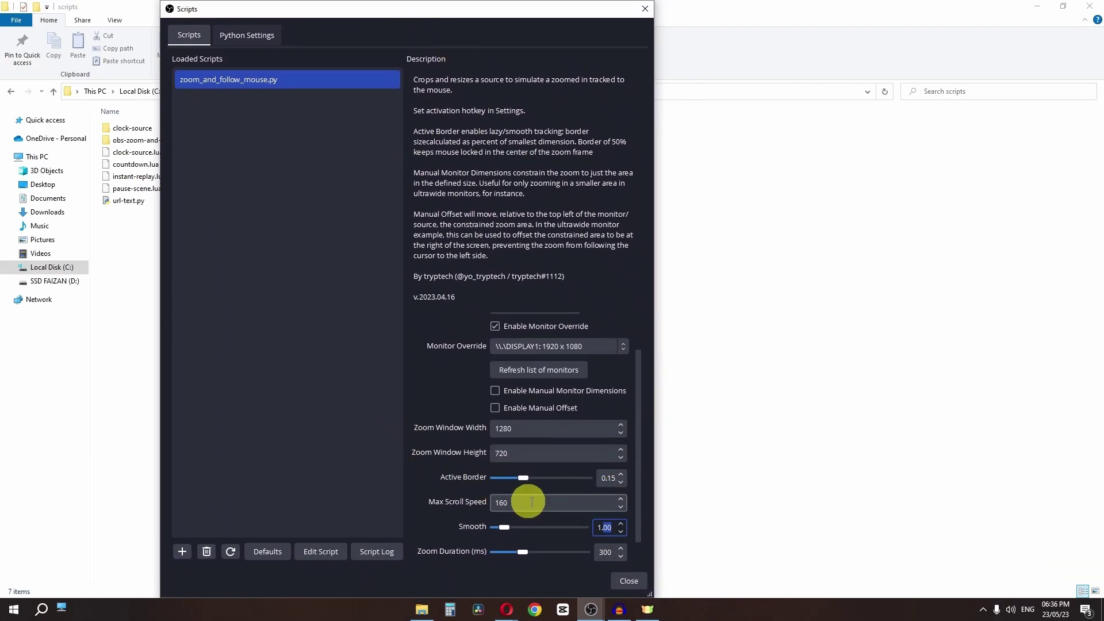
text(7)
click(603, 553)
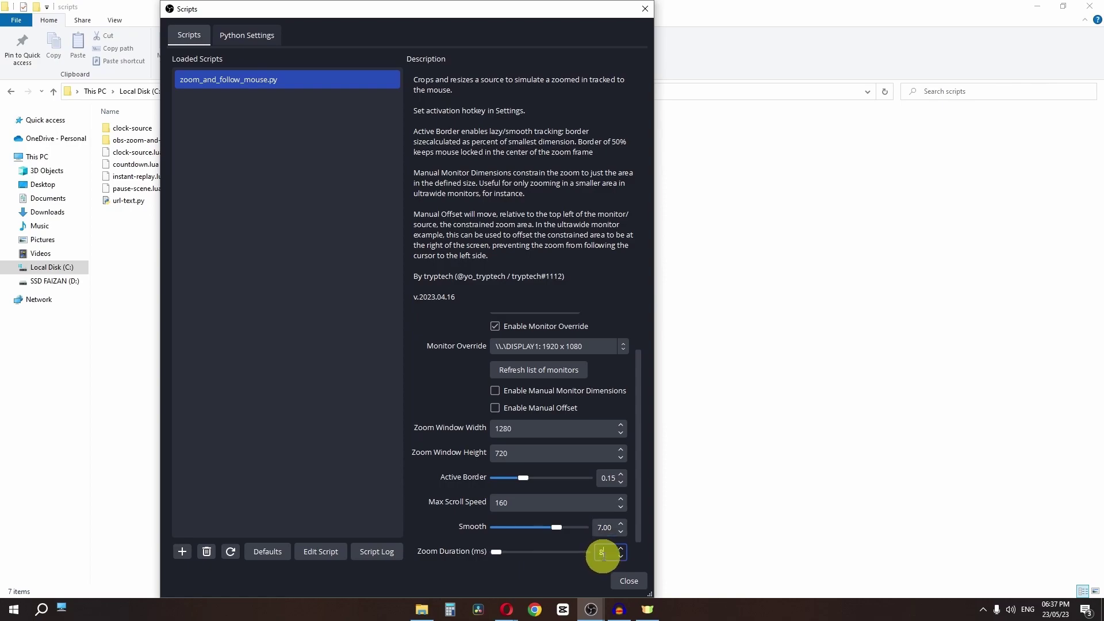
click(636, 581)
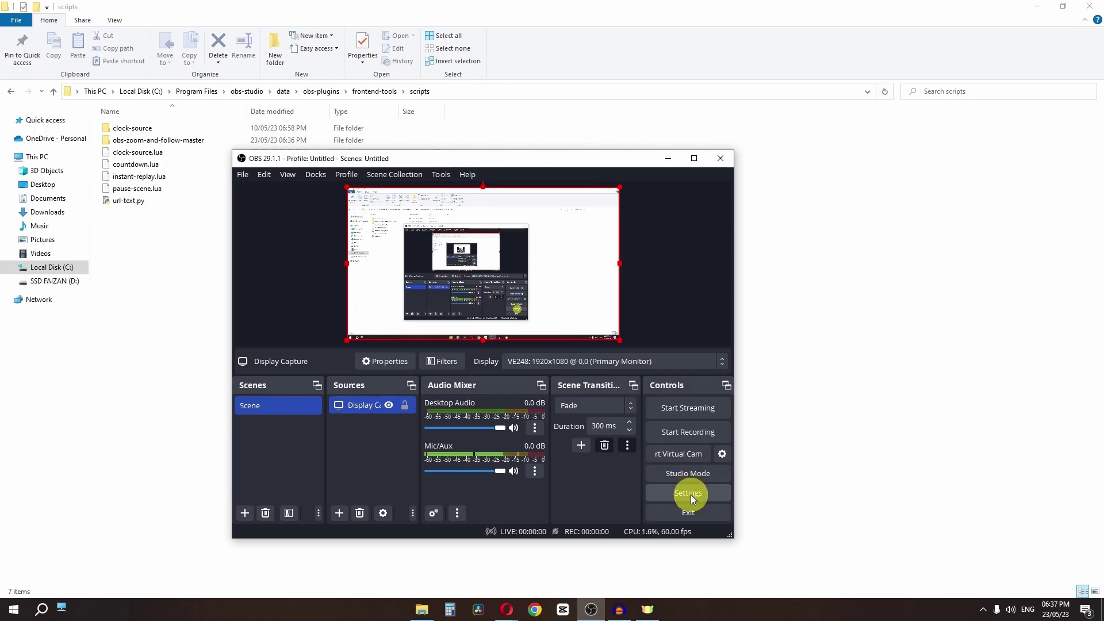
- In the Hotkeys settings, assign Shift + E to Enable/Disable Mouse Zoom
click(691, 495)
click(231, 262)
scroll(397, 286, down, 3)
scroll(396, 286, down, 5)
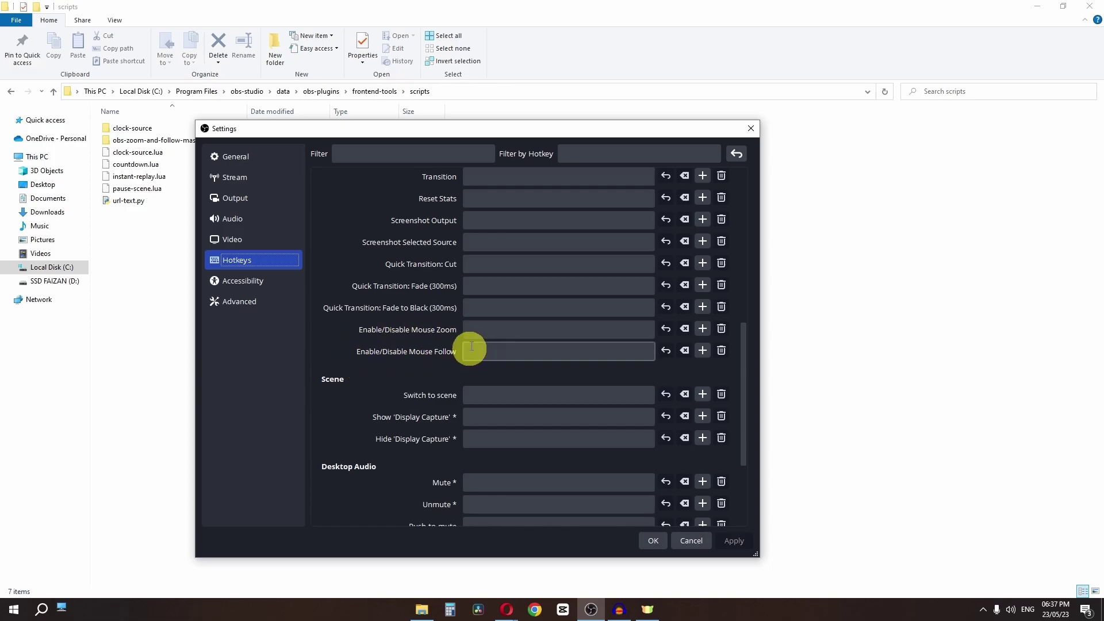
click(481, 331)
key(shift)
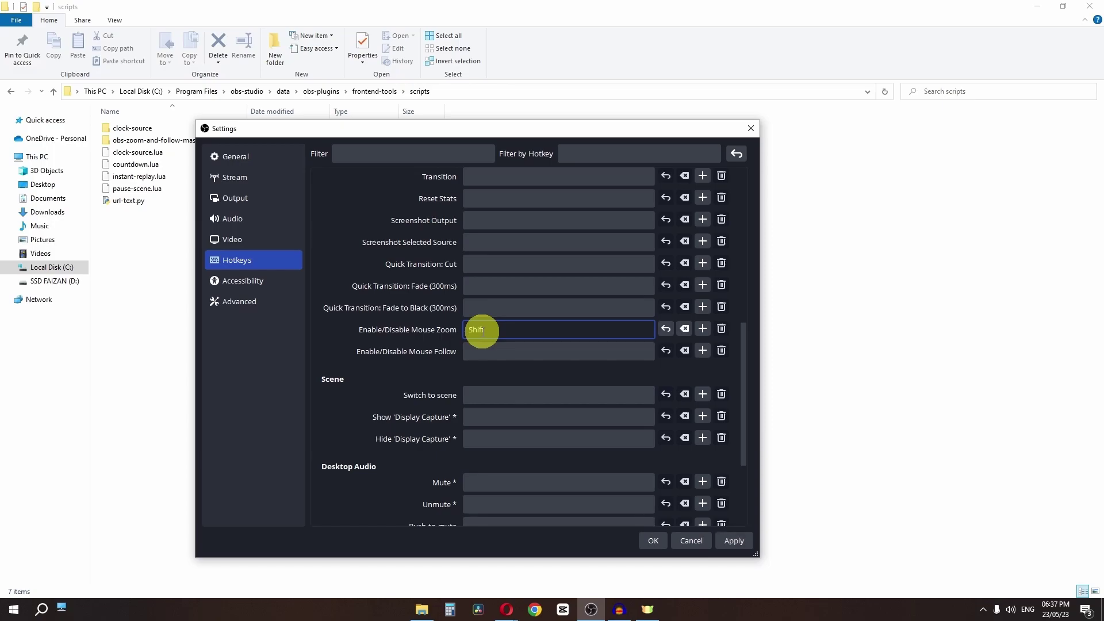
- Assign Shift + Q to Enable/Disable Mouse Follow, then apply and save the settings
click(481, 350)
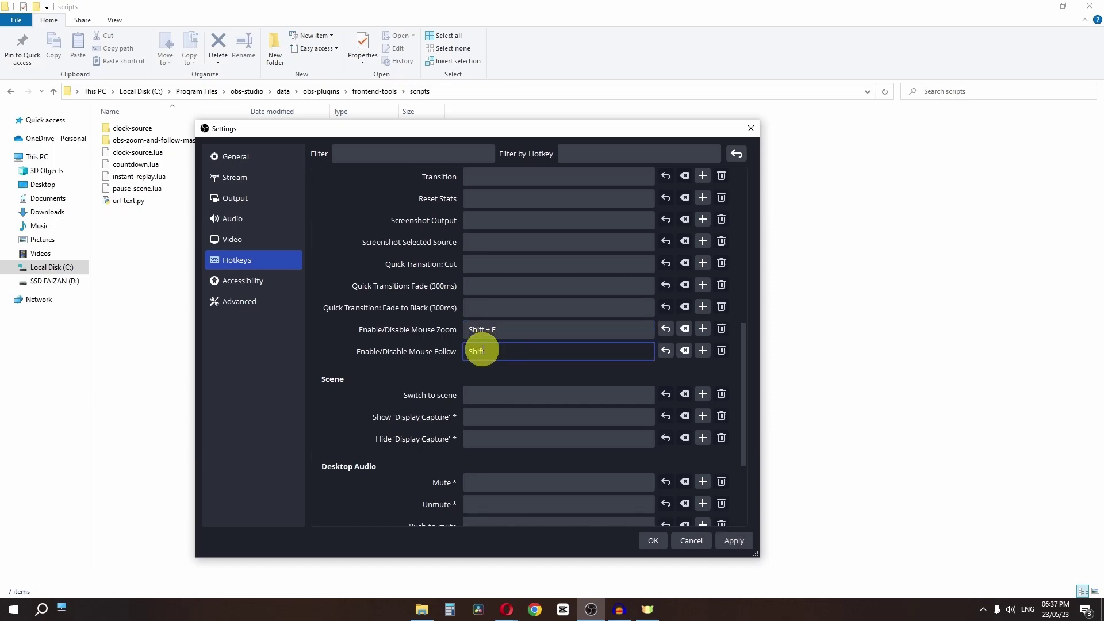
key(shift+q)
click(732, 540)
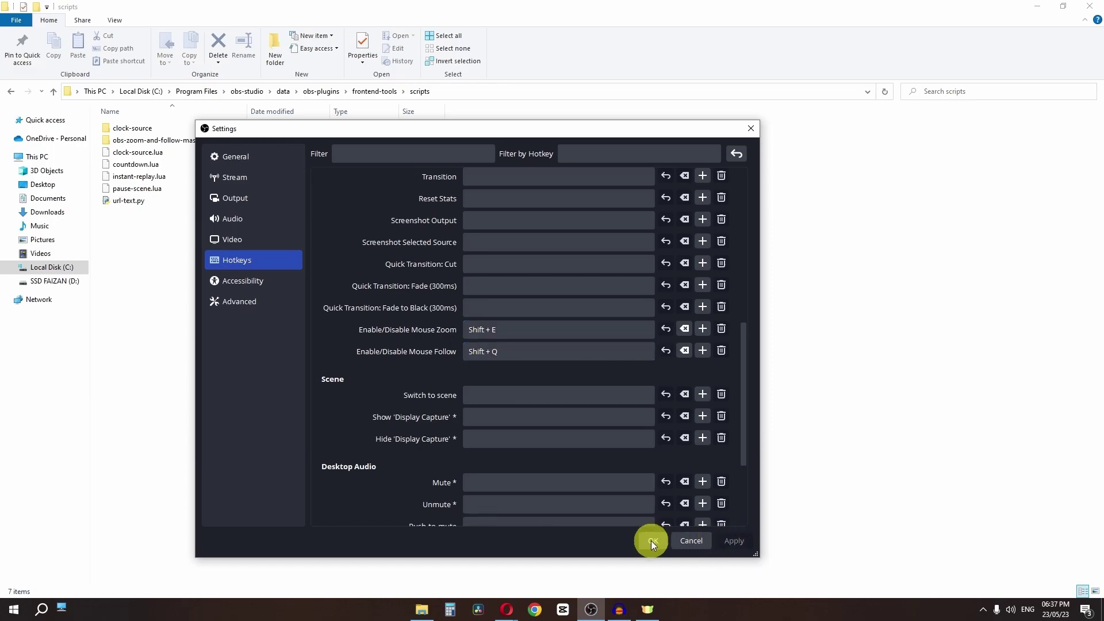
click(651, 541)
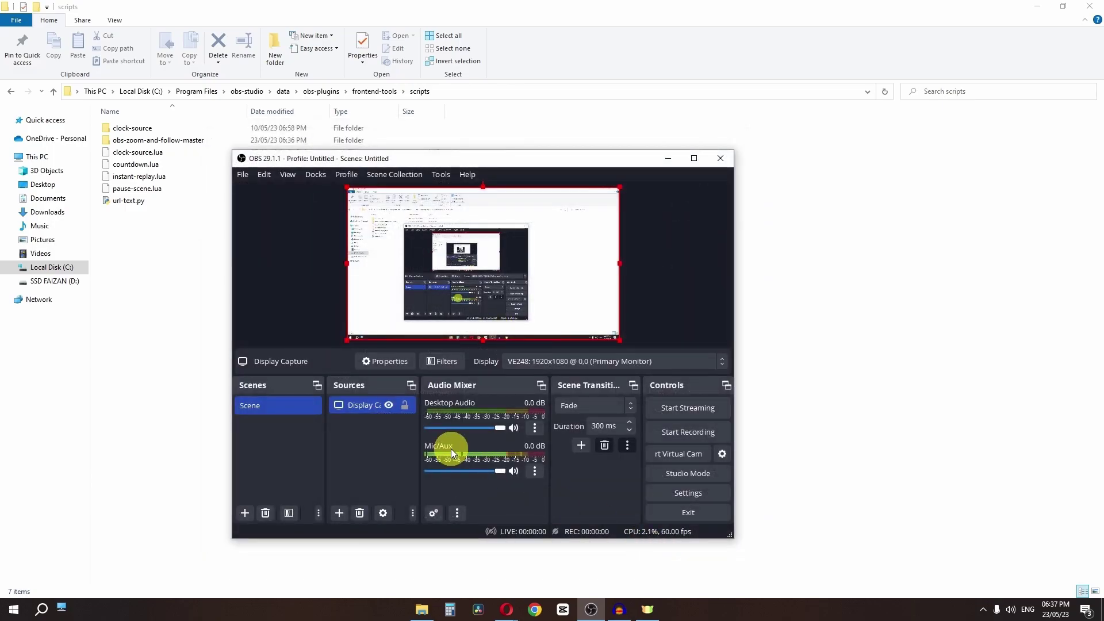
- Test the zoom hotkey, then set Display Capture's positional alignment to Center
key(shift+z)
key(shift+z)
key(shift+z)
key(shift+z)
right_click(346, 408)
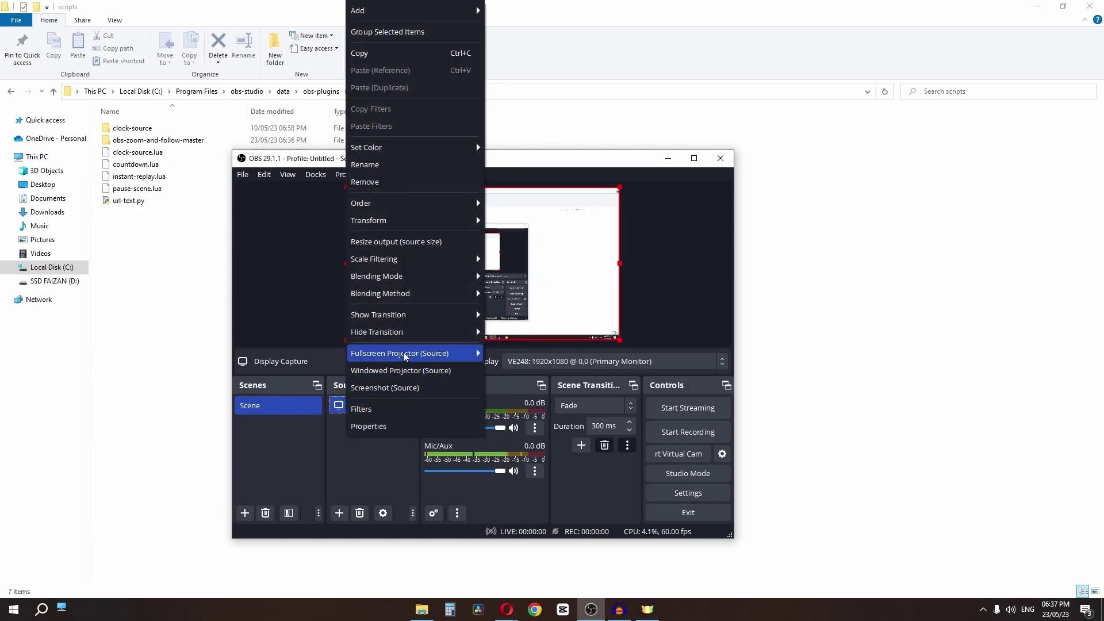
mouse_move(481, 220)
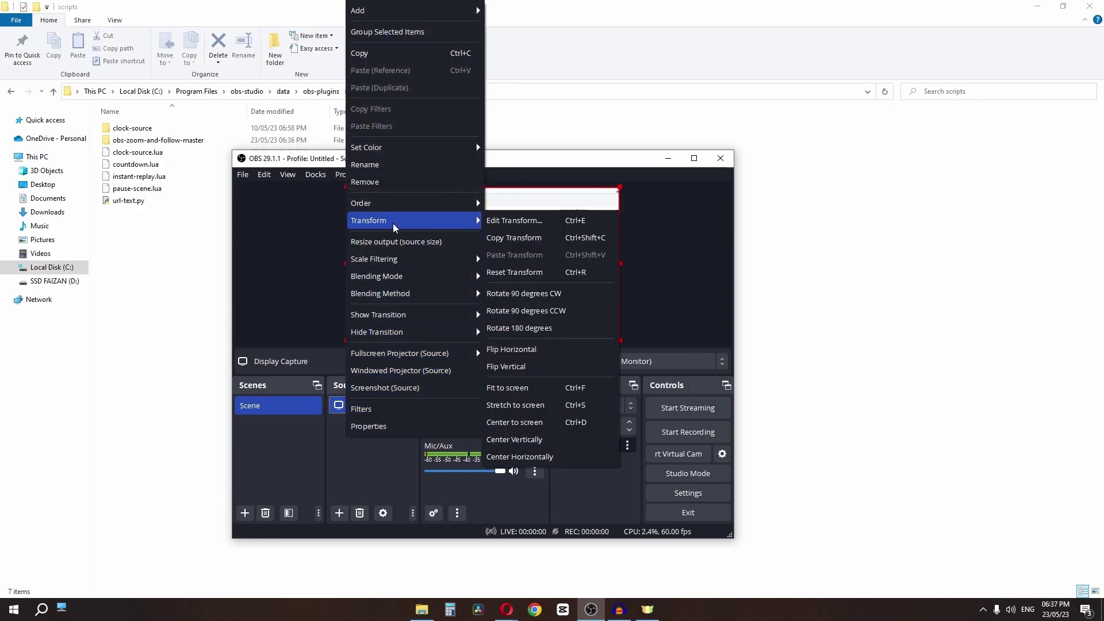
click(520, 220)
click(472, 313)
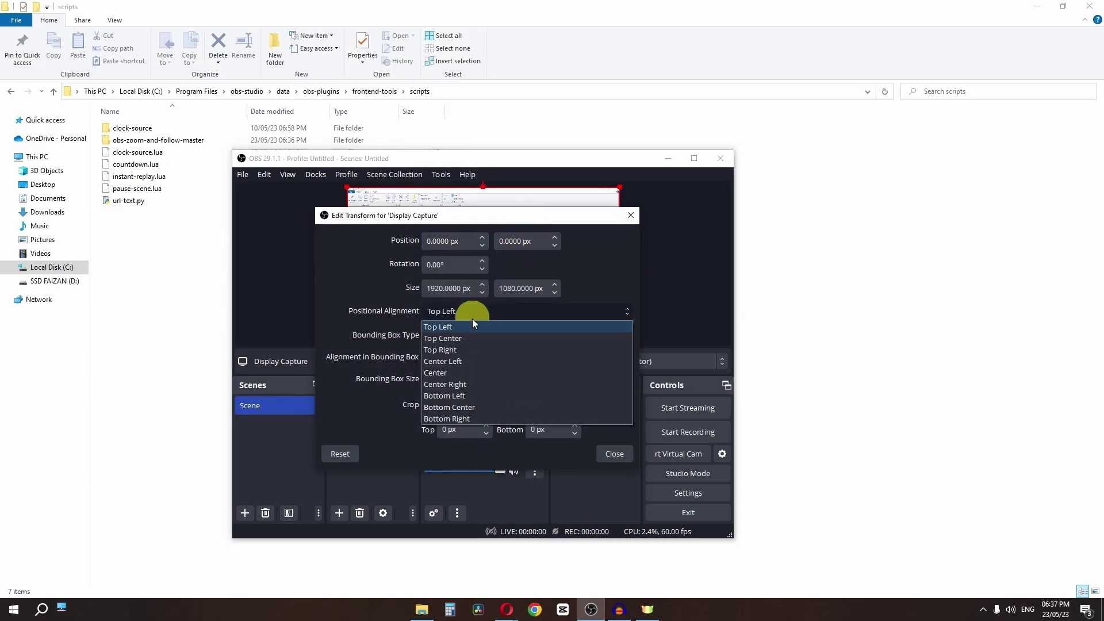
click(453, 373)
- Set the bounding box type to Stretch to bounds and close the transform editor
click(451, 340)
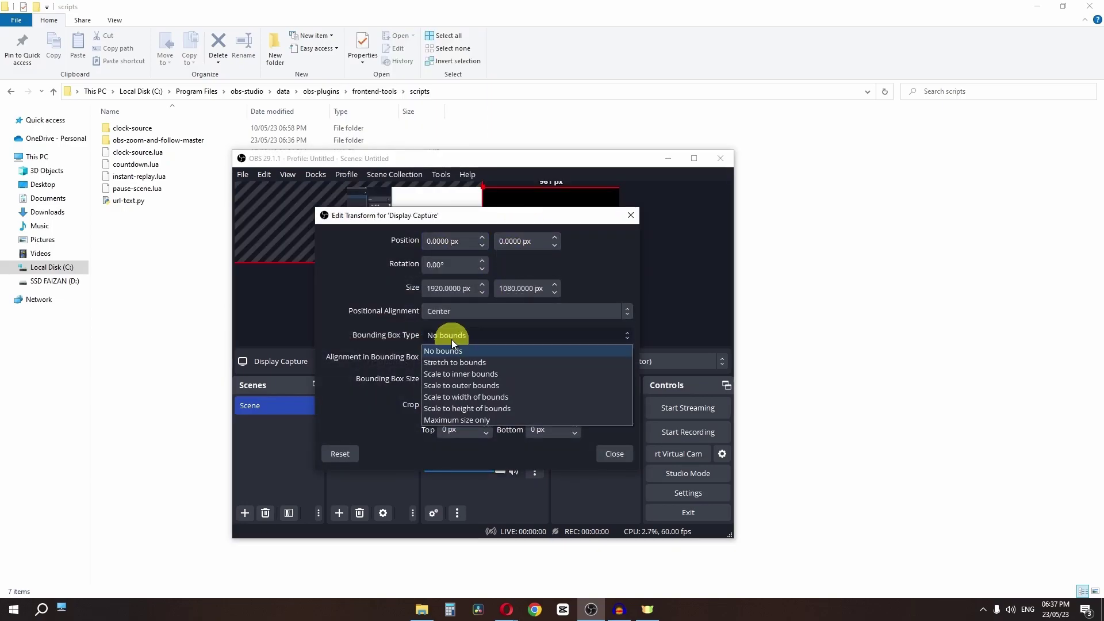
click(454, 361)
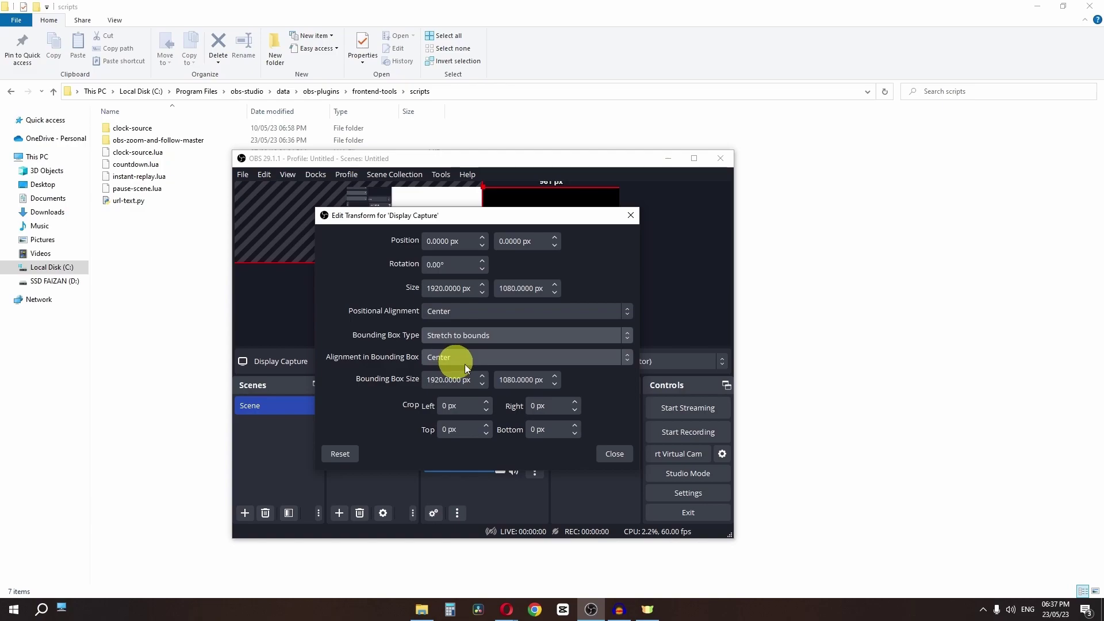
click(616, 455)
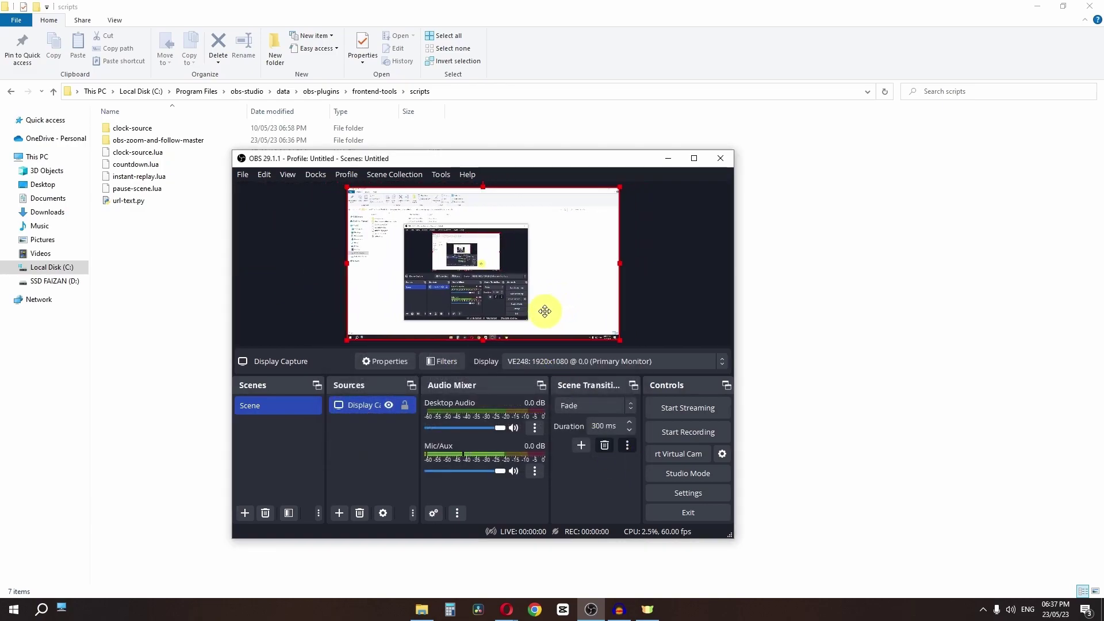